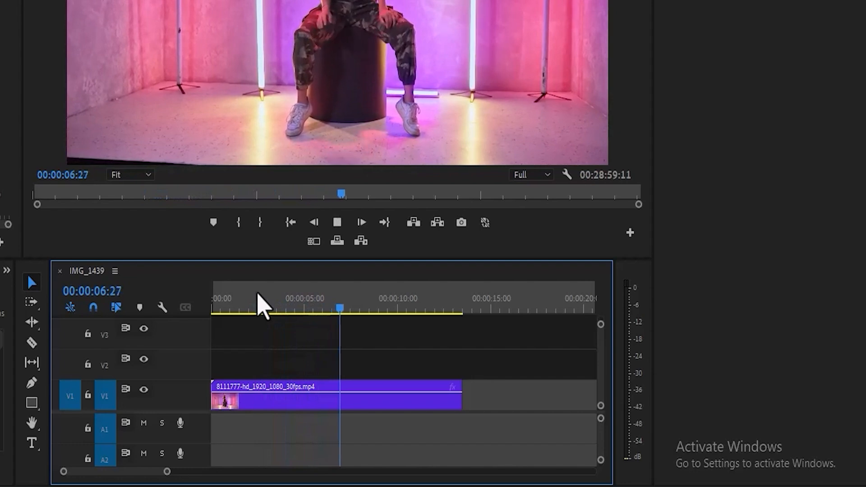
Stop the dance clip's playback so it rests at 00:00:08:13.
key("space")
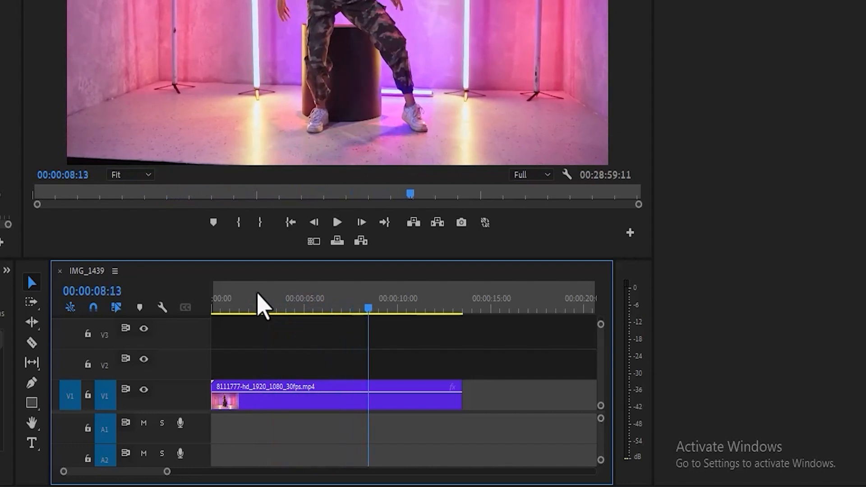
left_click(36, 267)
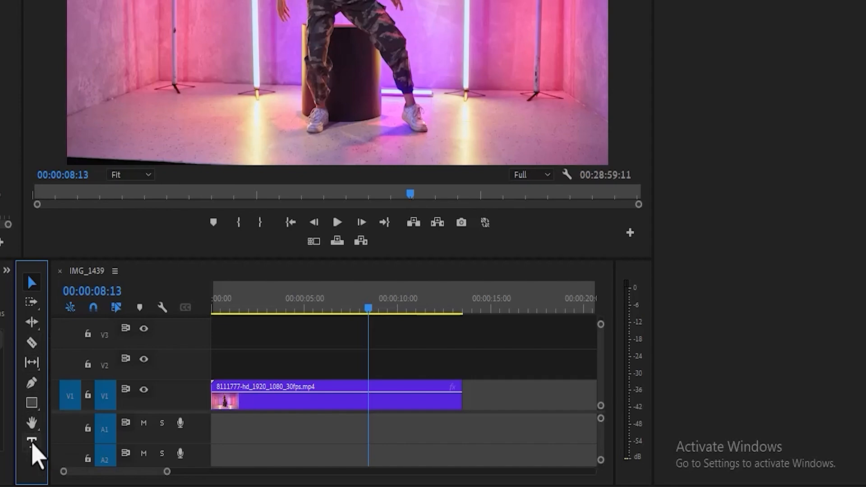
Place a vertical text box on the video with the Vertical Type Tool.
left_click(32, 446)
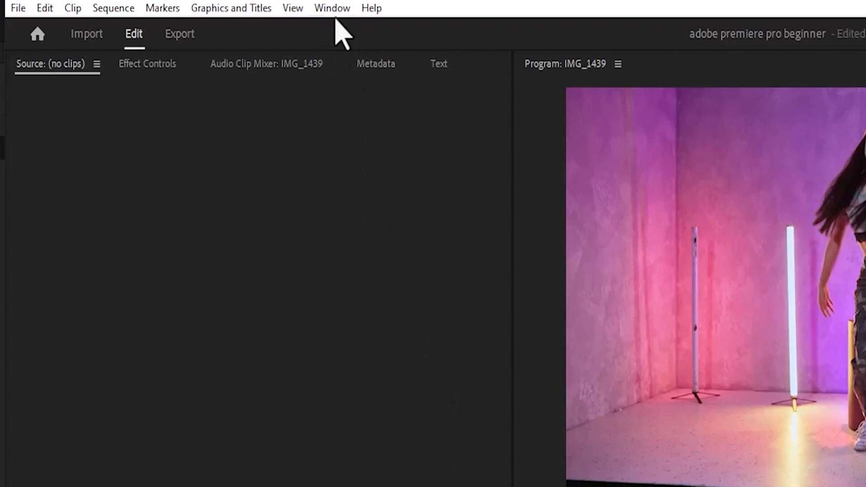
left_click(334, 9)
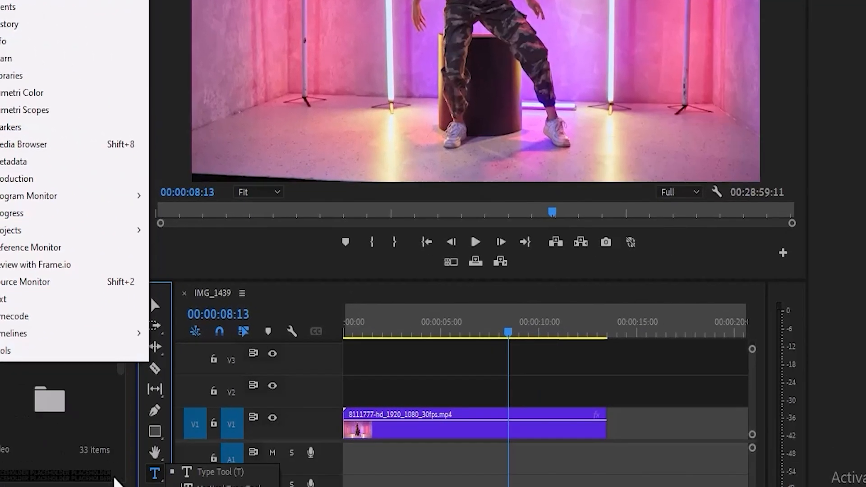
left_click(330, 431)
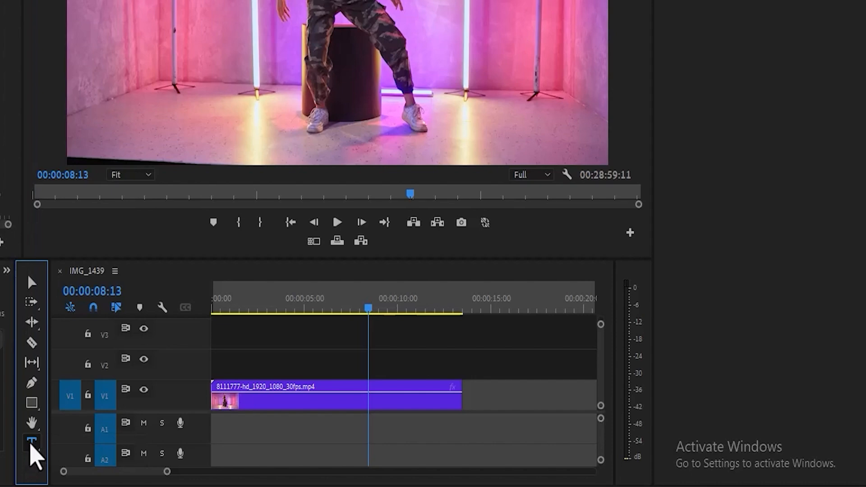
left_click(31, 443)
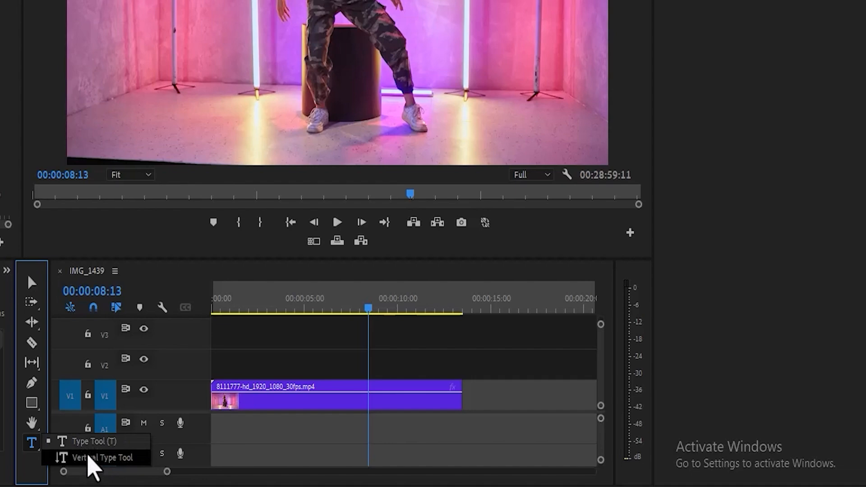
left_click(90, 465)
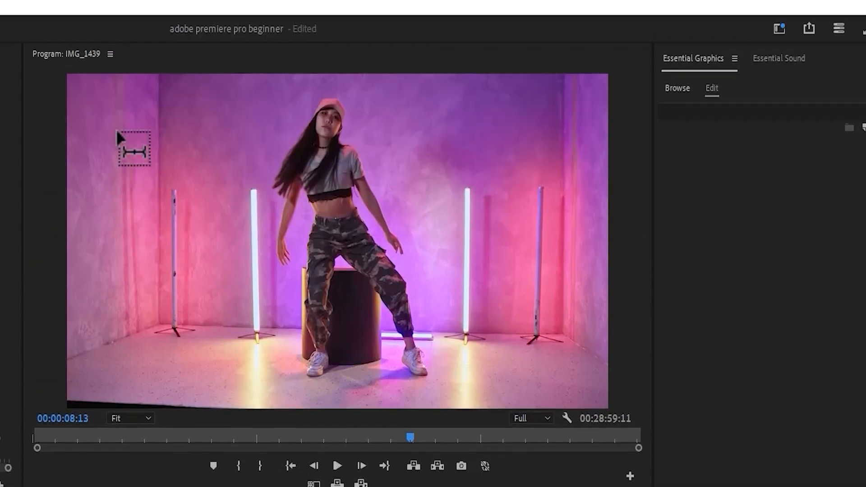
left_click(112, 131)
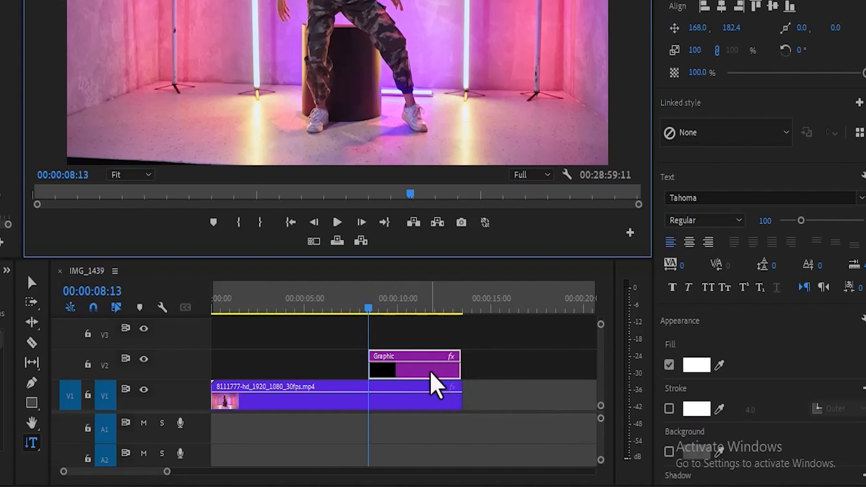
Delete the vertical text graphic from V2 and switch back to the horizontal Type Tool.
left_click(434, 369)
key("Delete")
left_click(32, 443)
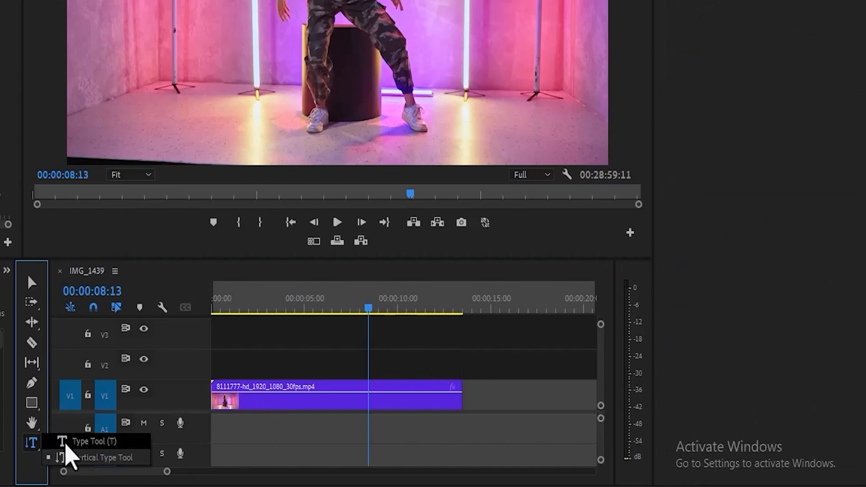
left_click(64, 444)
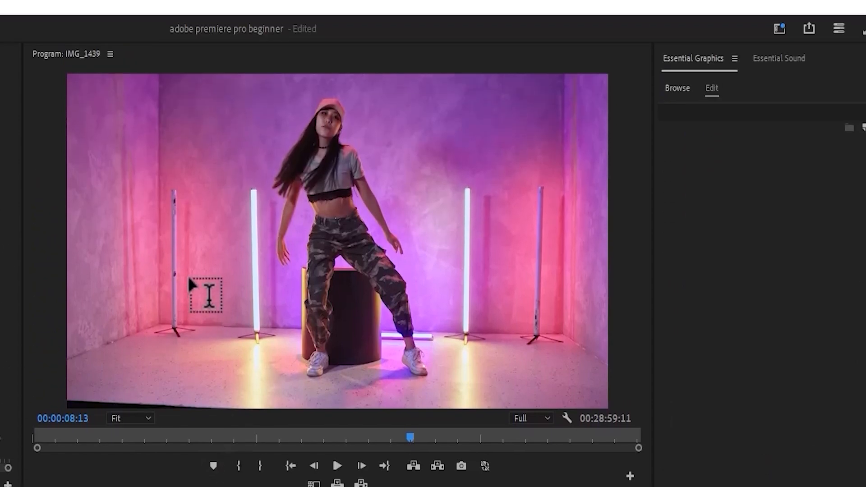
Type 'TEXT' into a new text box on the left of the frame.
left_click(189, 279)
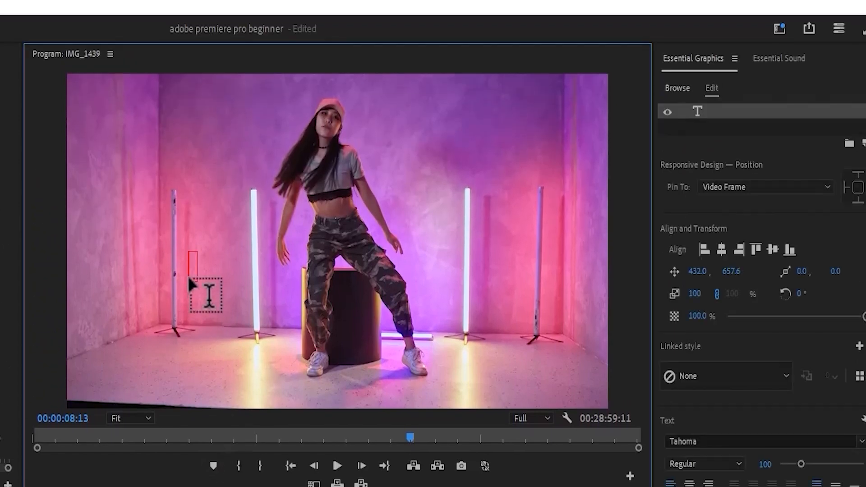
type("TEXT")
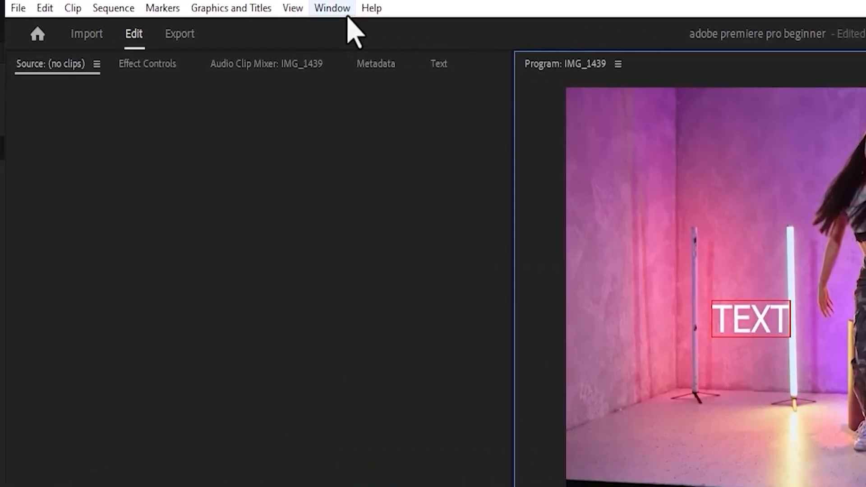
left_click(345, 14)
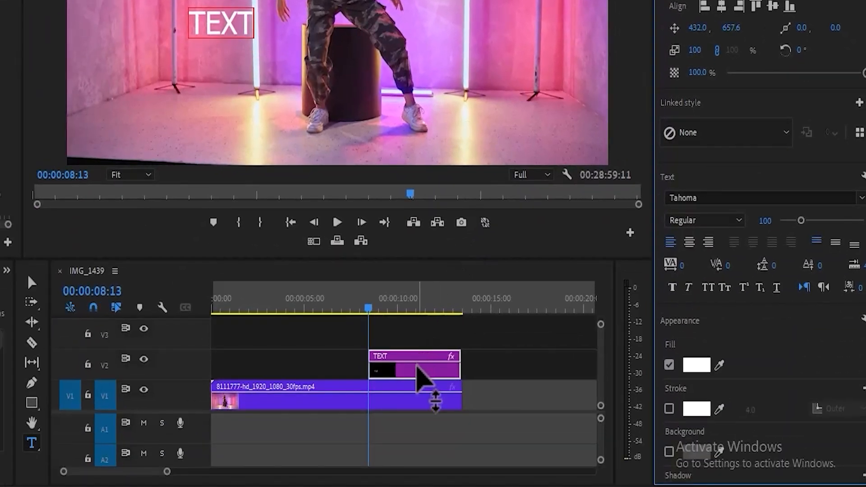
Select the word TEXT and set its font to Tinos Bold.
left_click(417, 370)
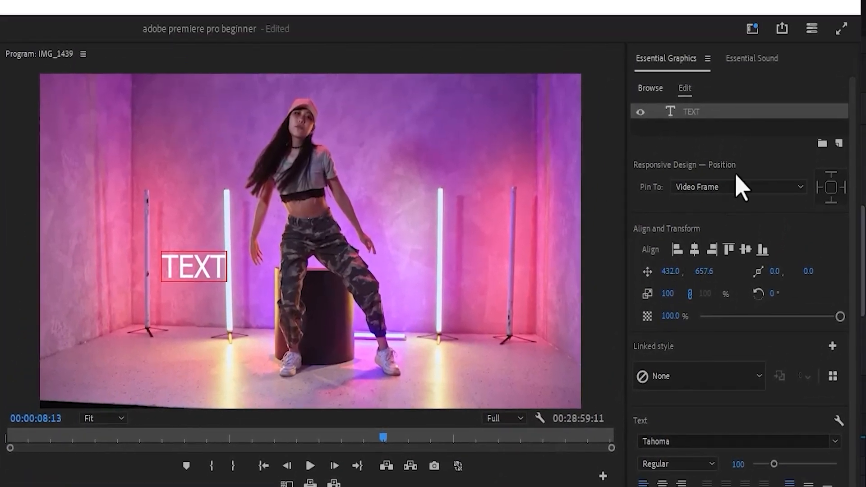
left_click(721, 129)
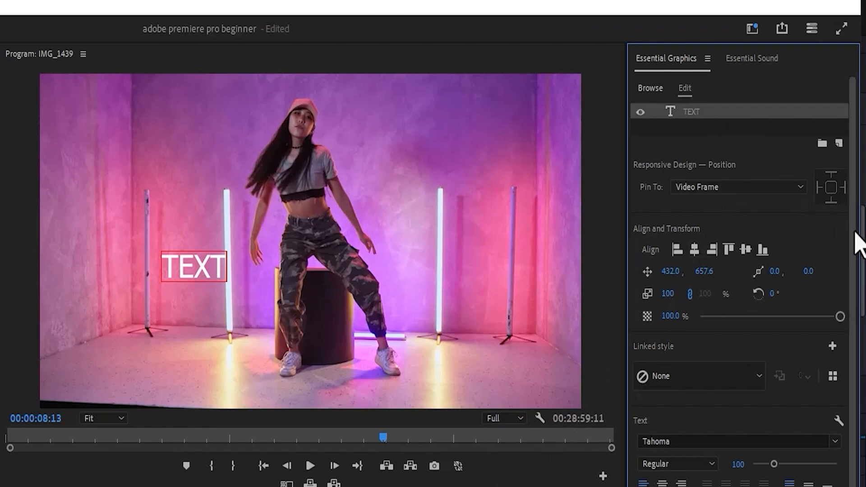
left_click_drag(856, 234, 856, 280)
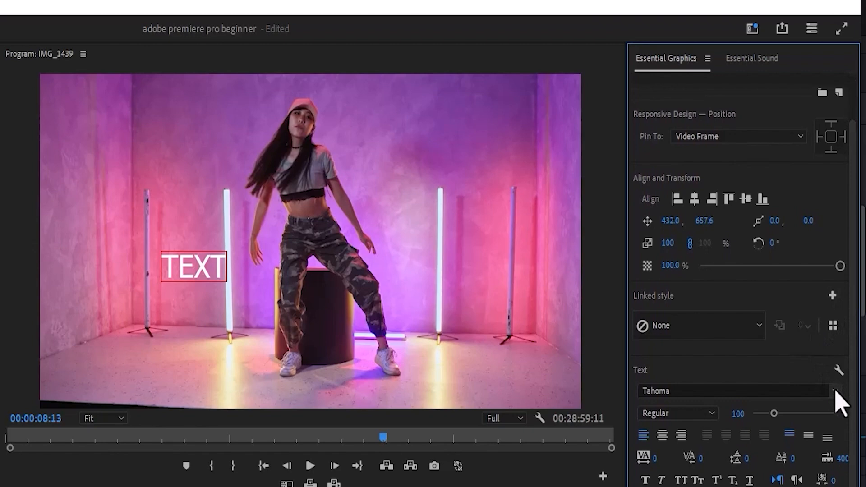
left_click_drag(228, 266, 160, 271)
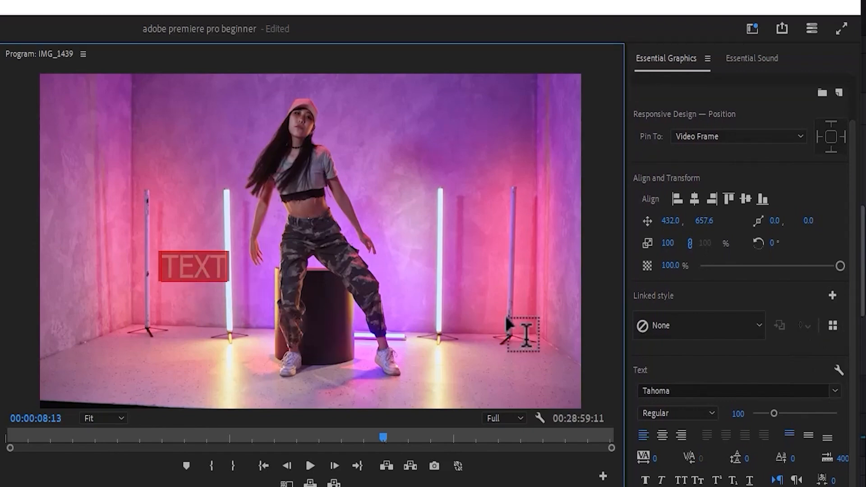
left_click(834, 392)
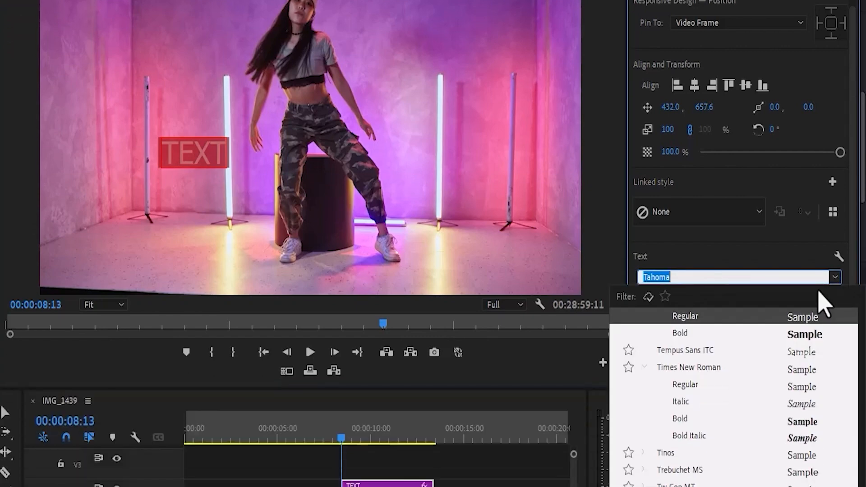
left_click(666, 327)
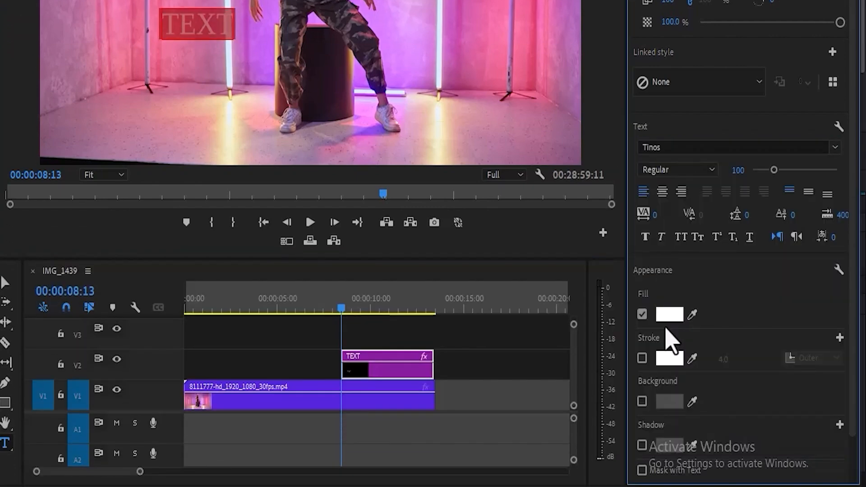
left_click(712, 177)
left_click(688, 219)
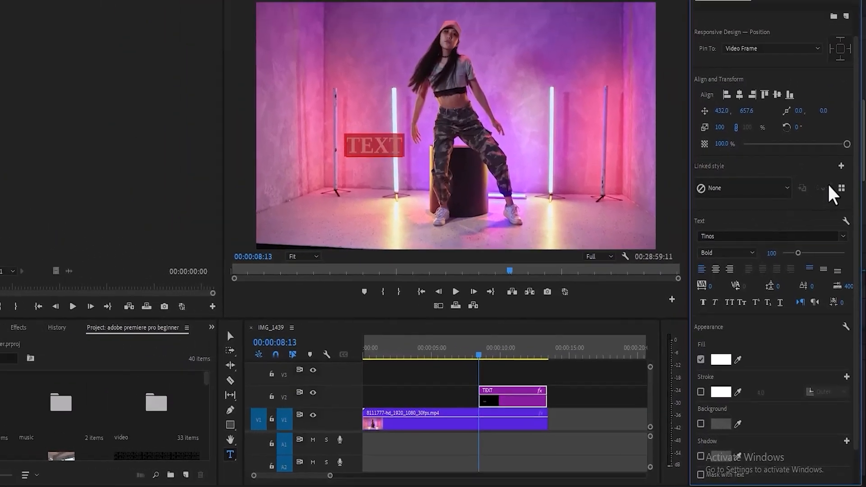
Raise the font size to 346 and the graphic's Scale to 203.
scroll(858, 189, "up", 3)
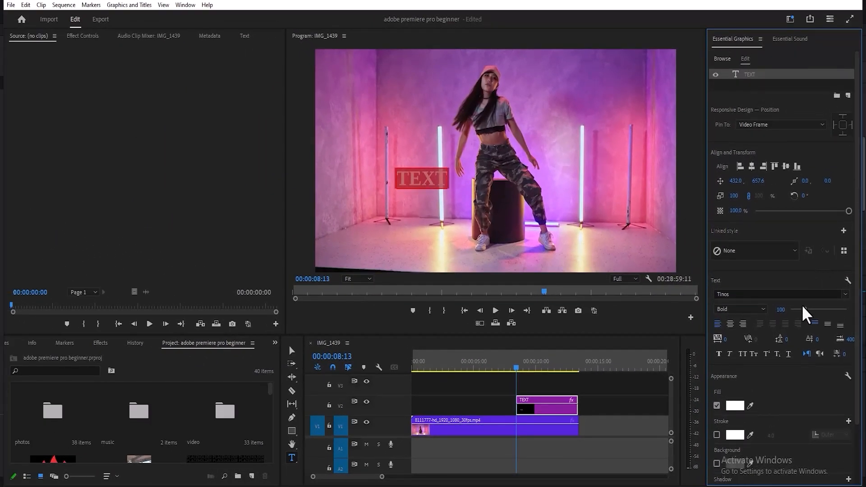
left_click_drag(805, 316, 839, 316)
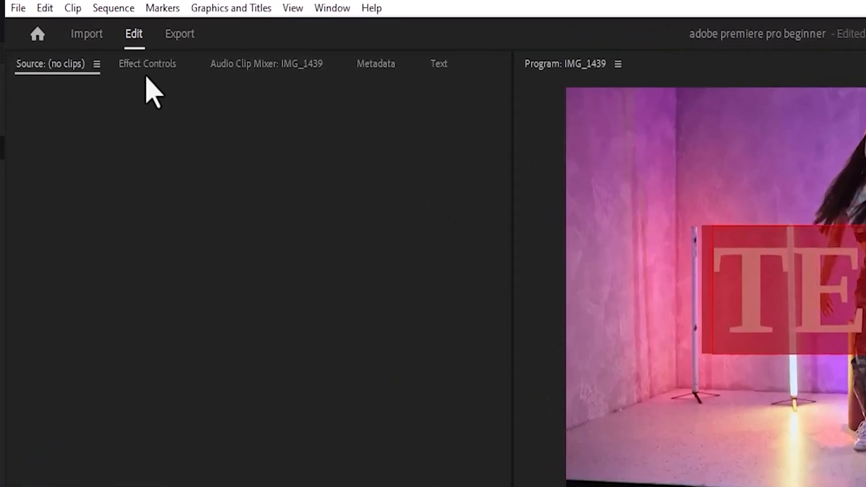
left_click(83, 38)
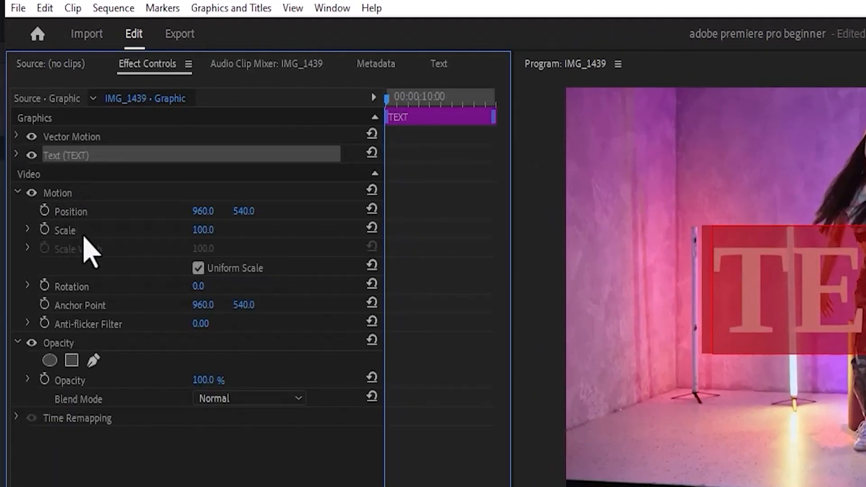
left_click_drag(201, 231, 232, 231)
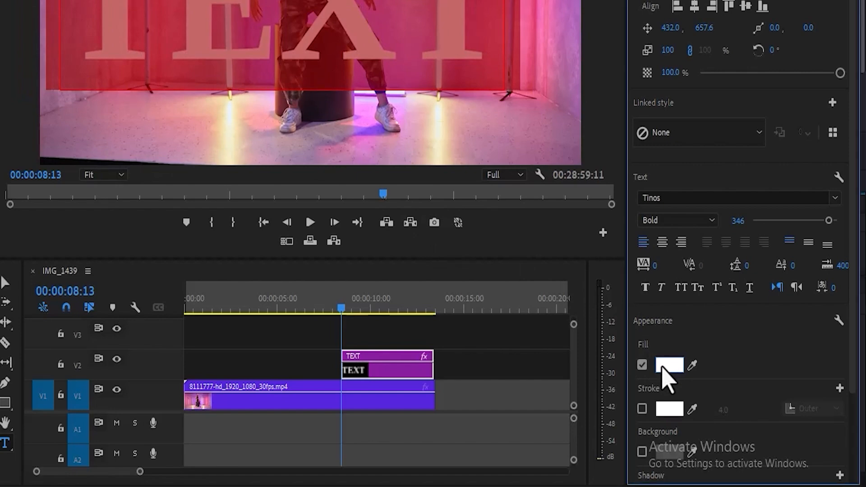
Change the TEXT title's fill colour to bright green.
left_click(664, 366)
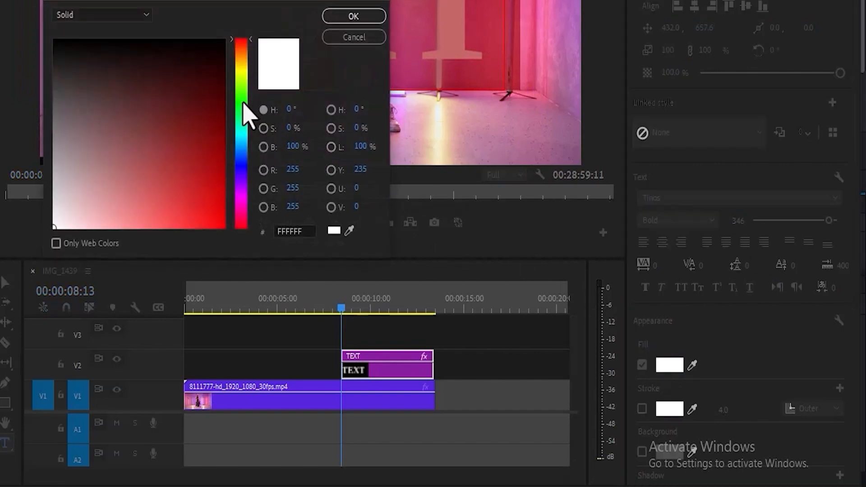
left_click(243, 101)
left_click(217, 195)
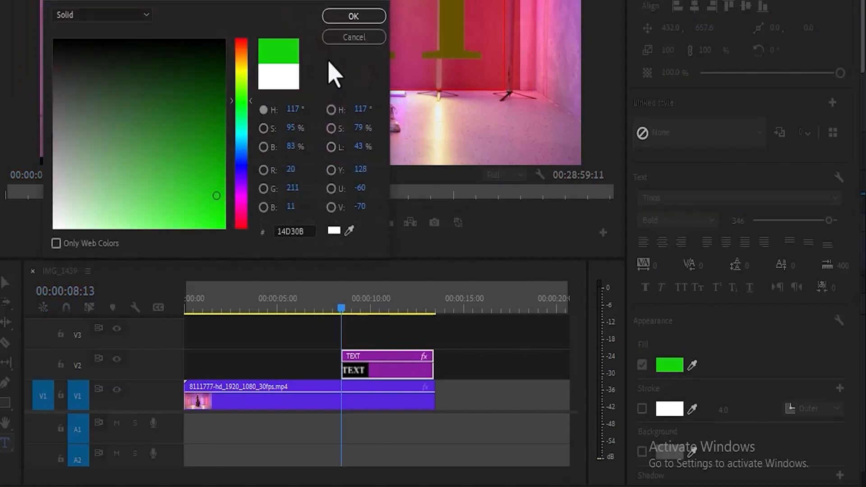
left_click(354, 16)
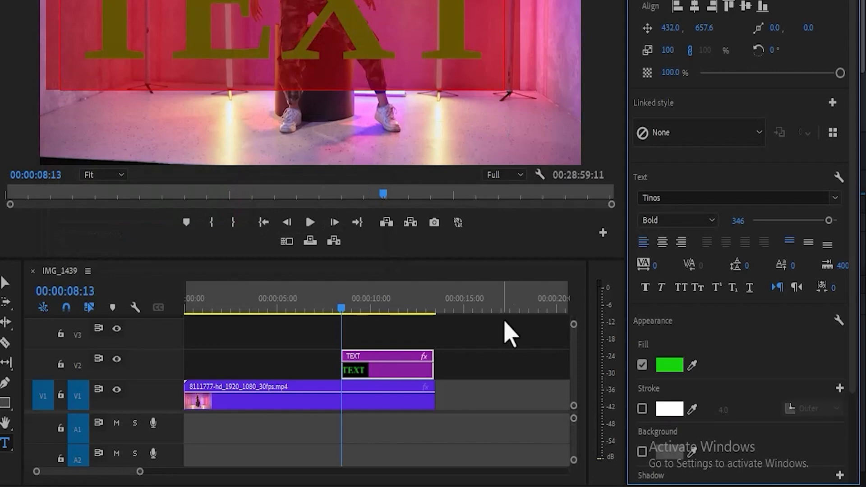
left_click(478, 387)
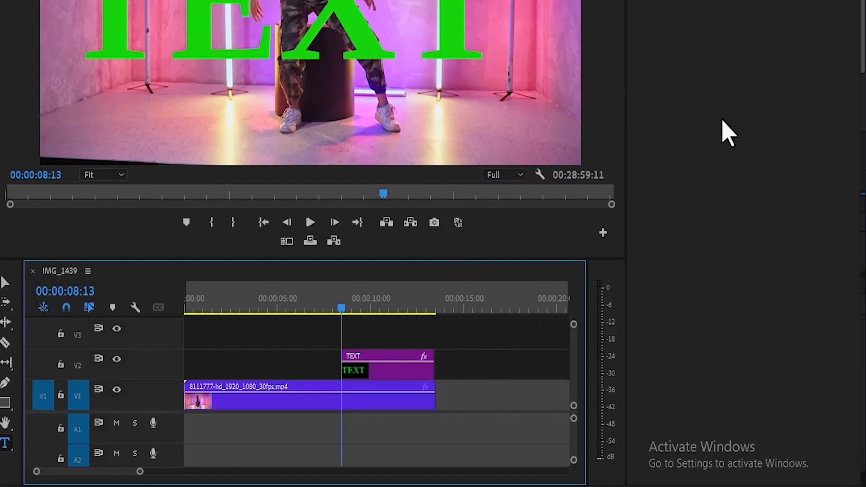
Reselect the TEXT clip and scroll down to its Appearance settings.
left_click(391, 369)
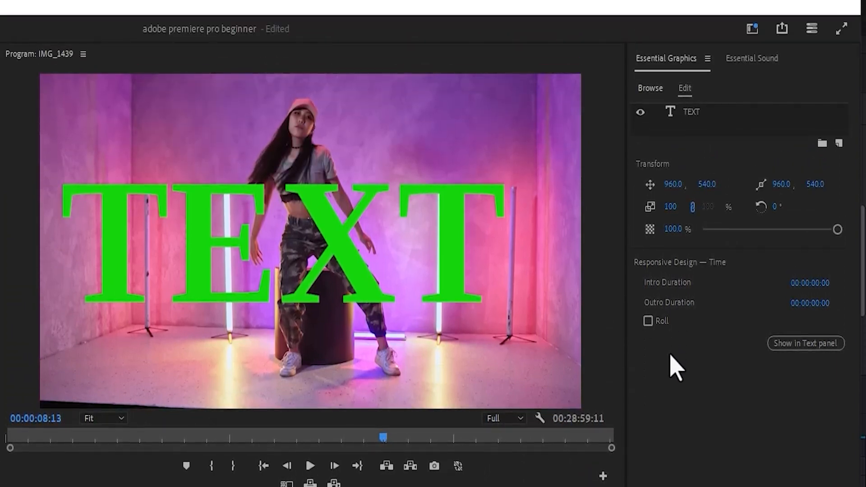
left_click(713, 117)
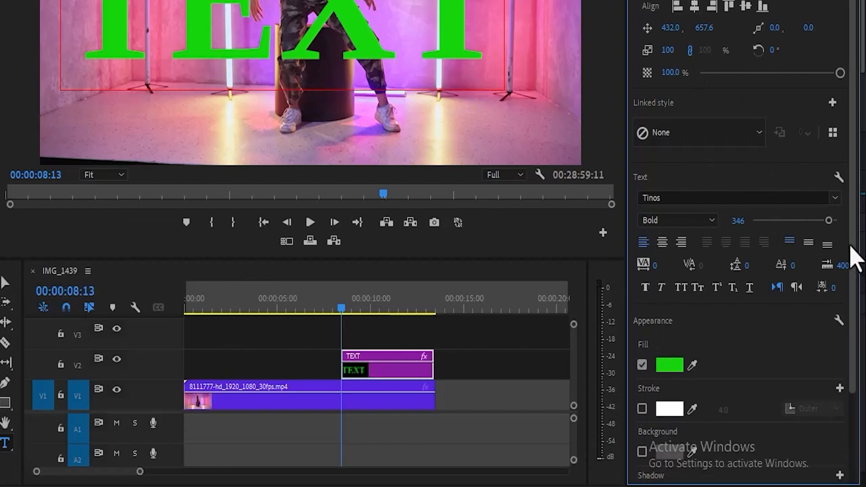
left_click_drag(855, 259, 856, 361)
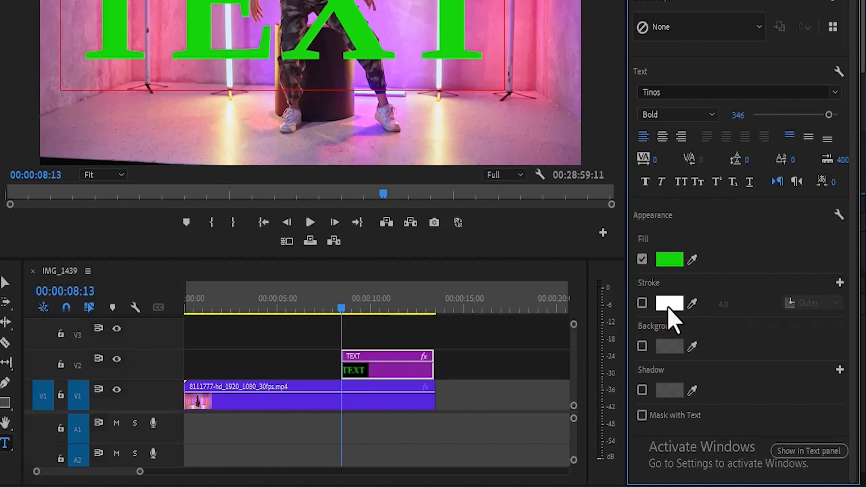
Enable a Stroke on the TEXT title, colour it black, and widen it to 14.
left_click(642, 303)
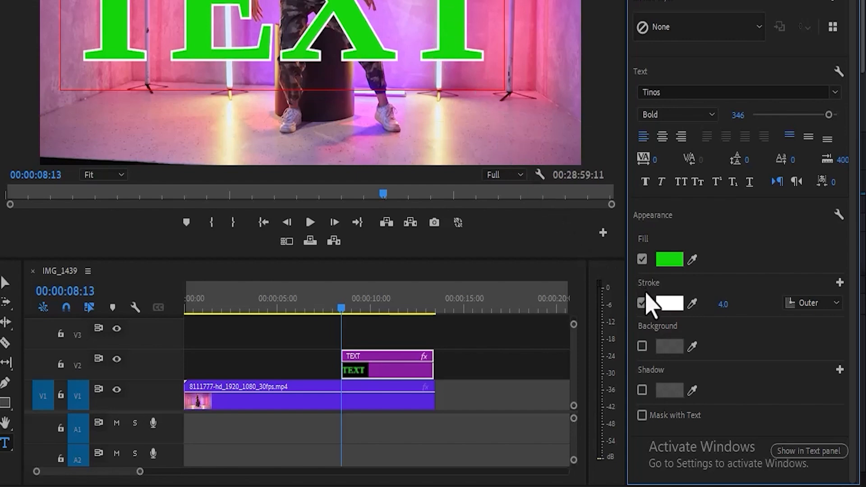
left_click(668, 305)
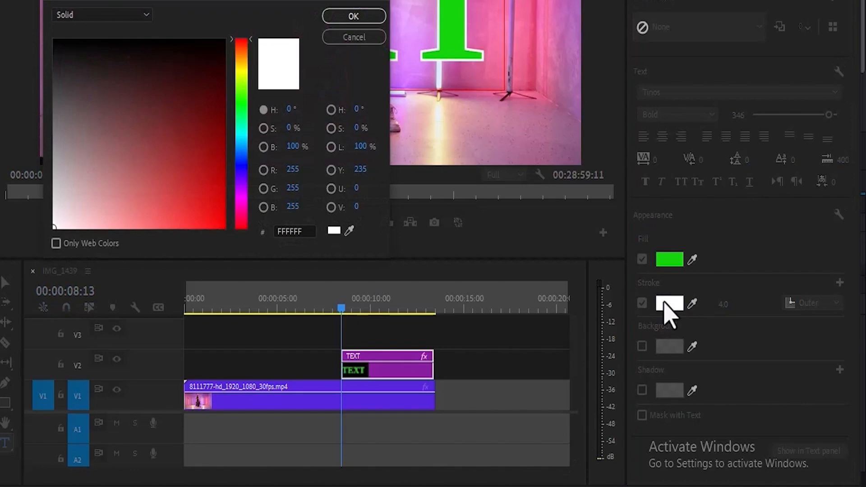
left_click(242, 200)
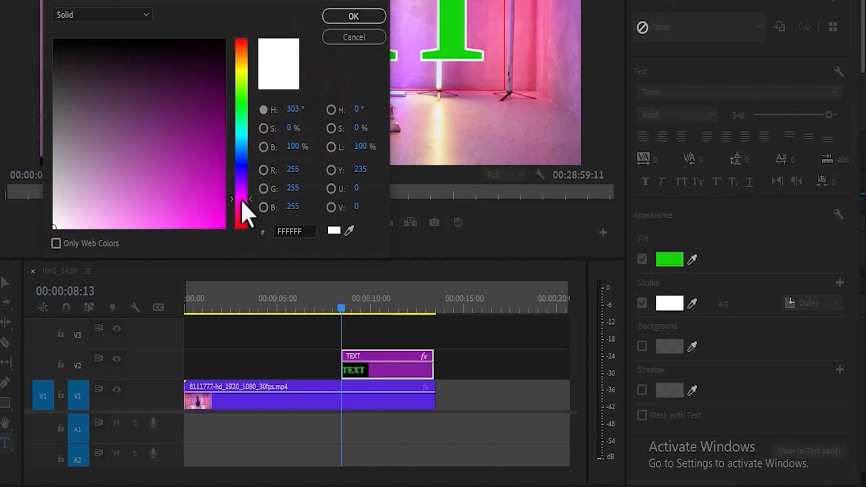
left_click(214, 179)
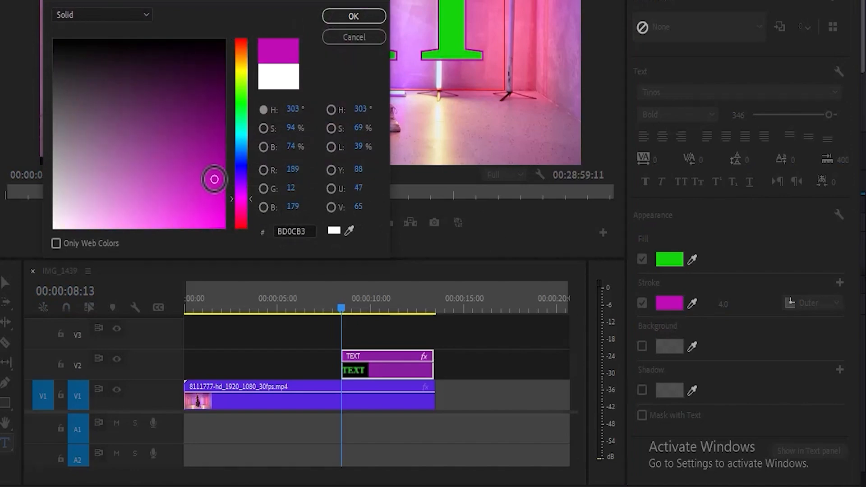
left_click(342, 20)
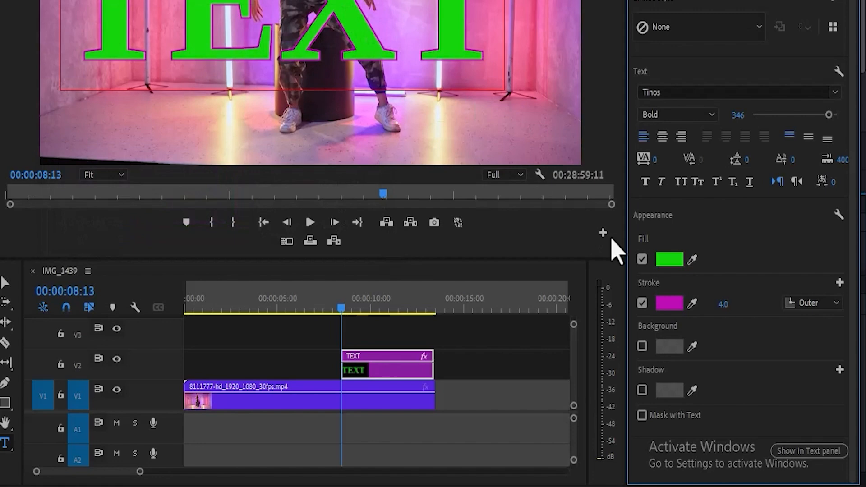
left_click(669, 303)
left_click(89, 40)
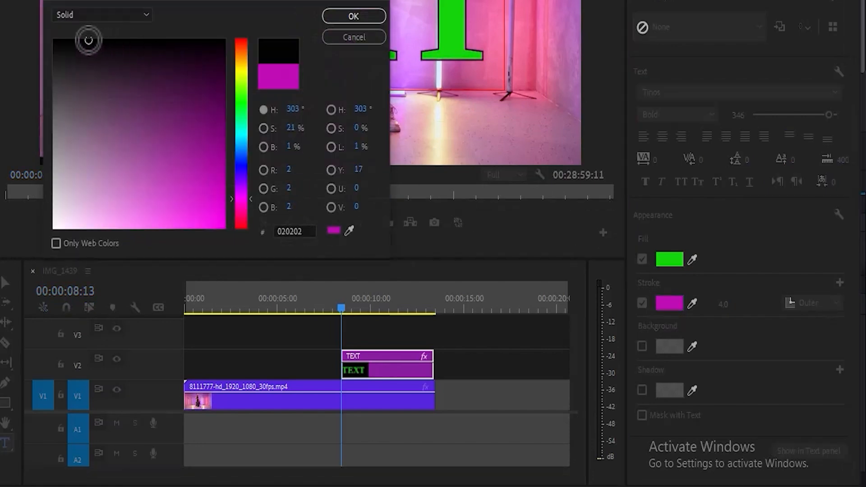
left_click(339, 21)
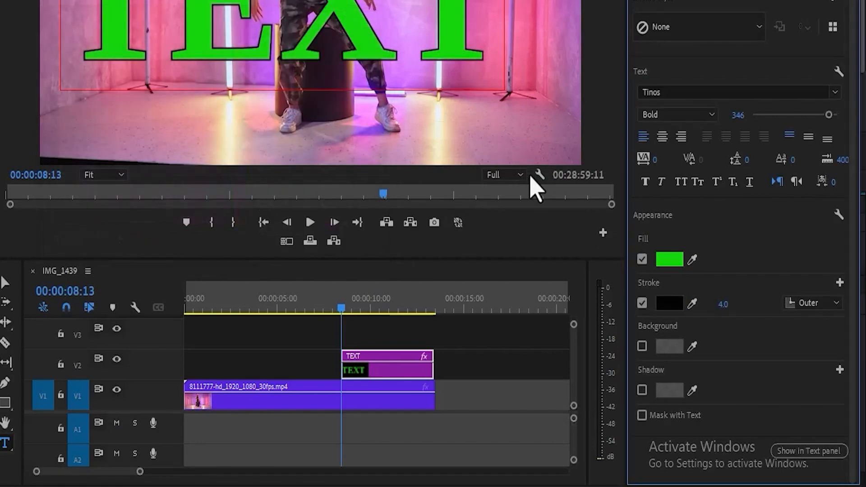
mouse_move(723, 304)
left_mouse_down()
mouse_move(748, 305)
mouse_move(728, 305)
left_mouse_up()
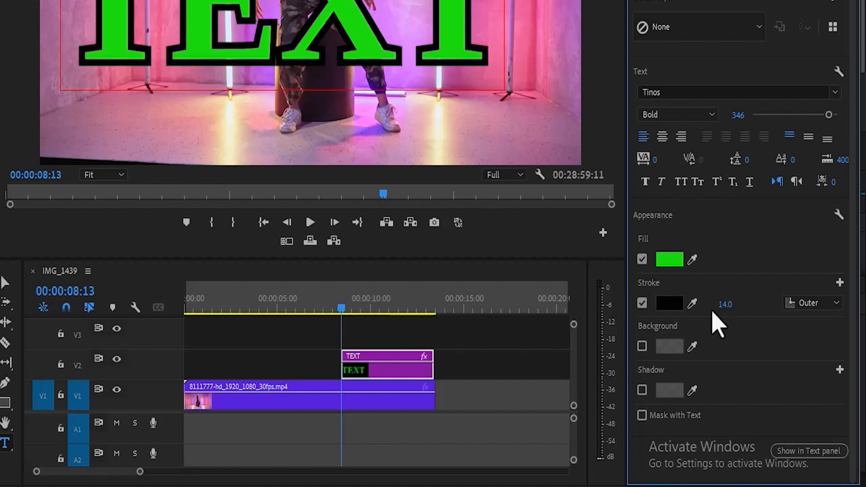
left_click(642, 346)
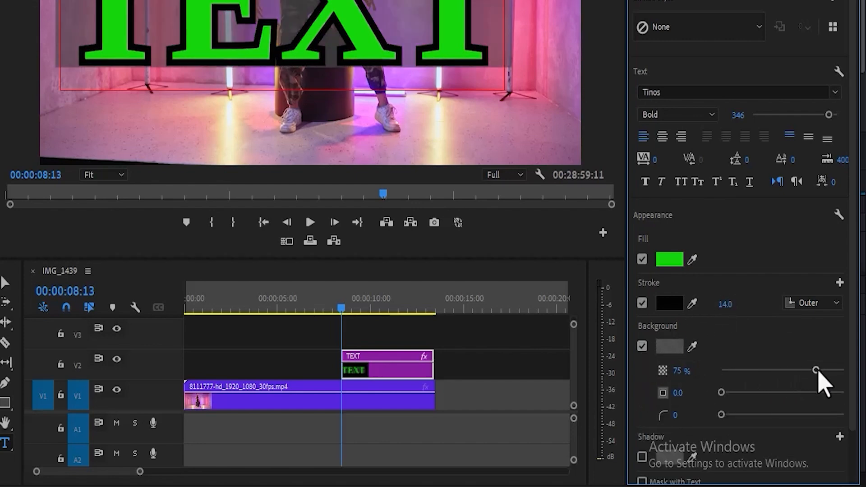
left_click_drag(819, 371, 848, 367)
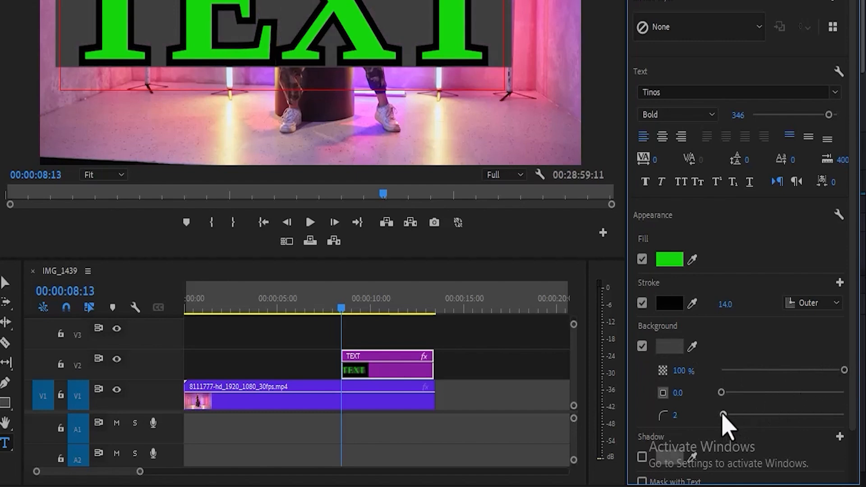
left_click_drag(723, 415, 705, 415)
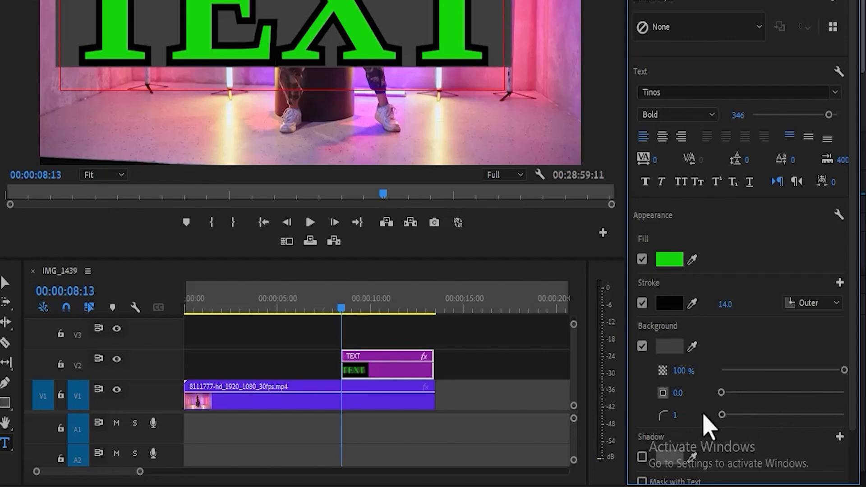
left_click(642, 346)
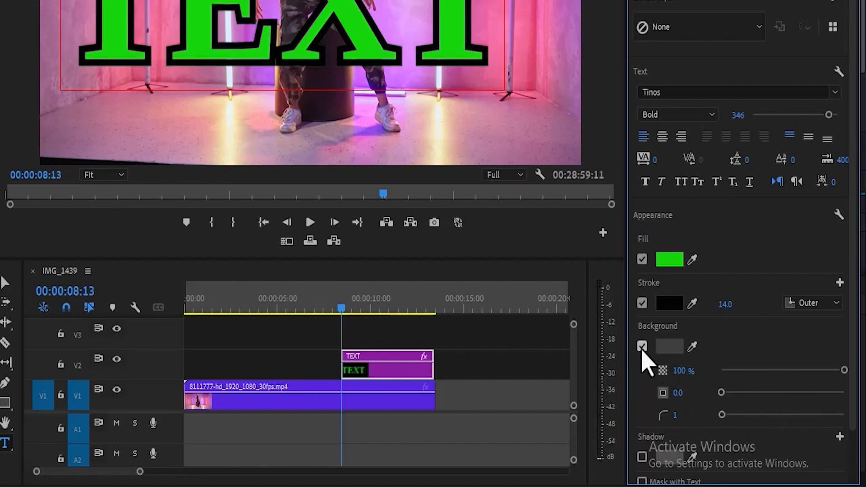
Switch off the green fill and recolour the re-enabled outline white for hollow letters.
left_click(642, 307)
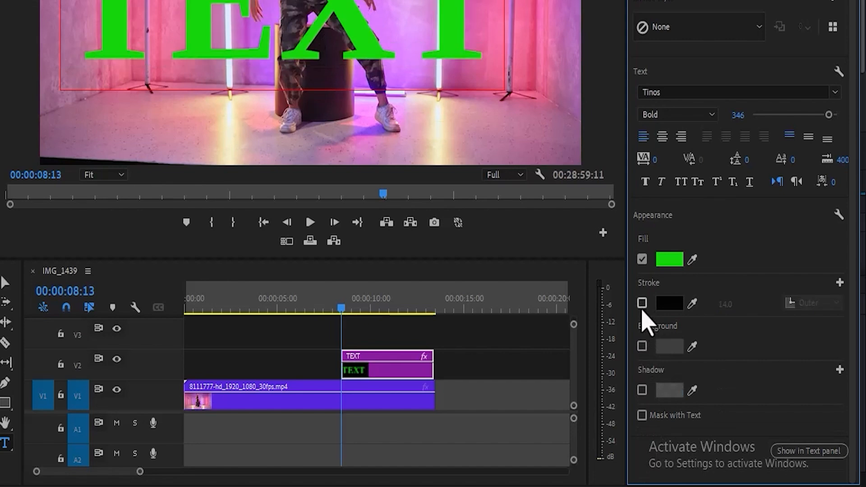
left_click(642, 260)
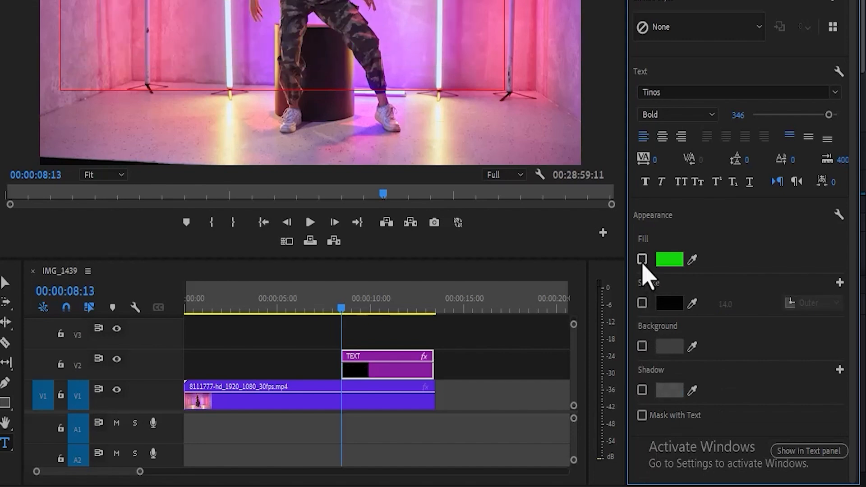
left_click(642, 303)
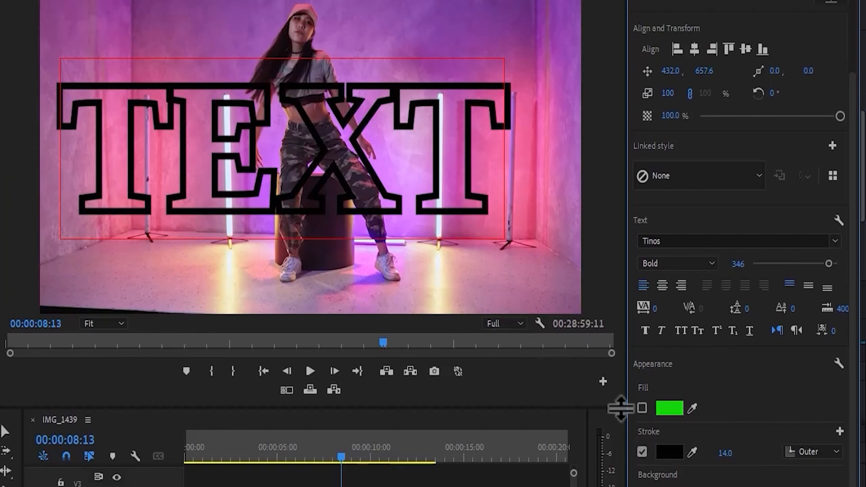
left_click(669, 452)
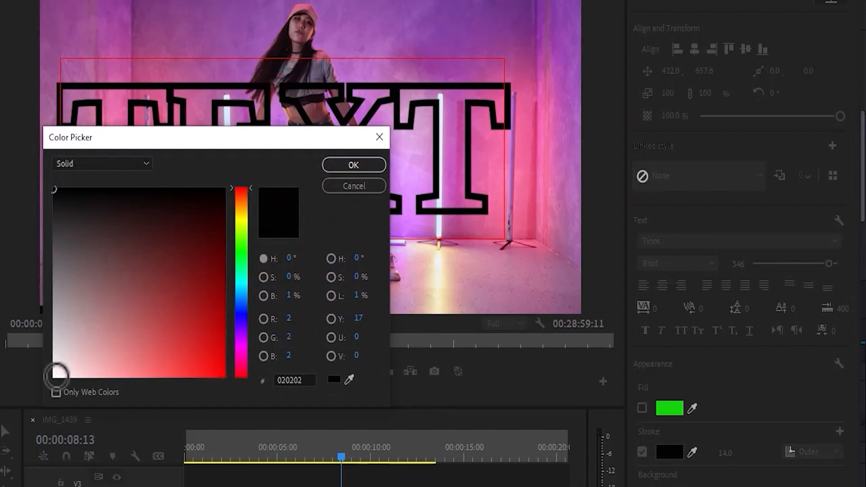
left_click(56, 375)
left_click(334, 171)
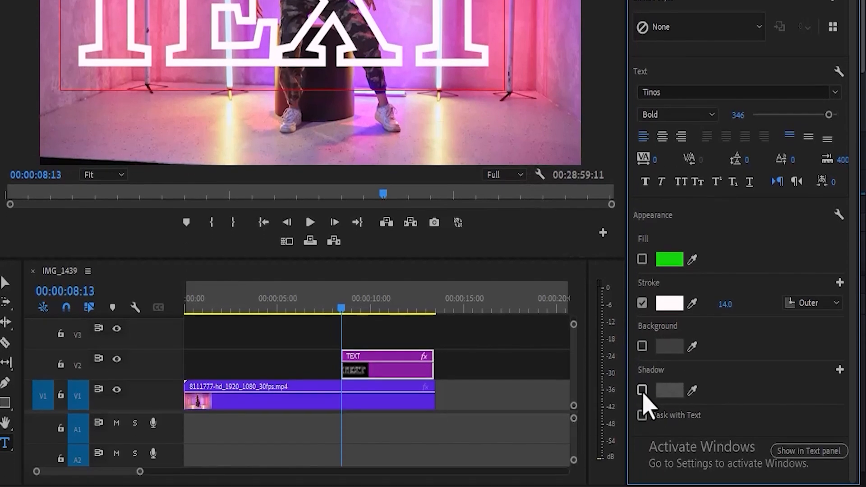
Enable a dark grey drop shadow on the TEXT title at 100% opacity.
left_click(642, 391)
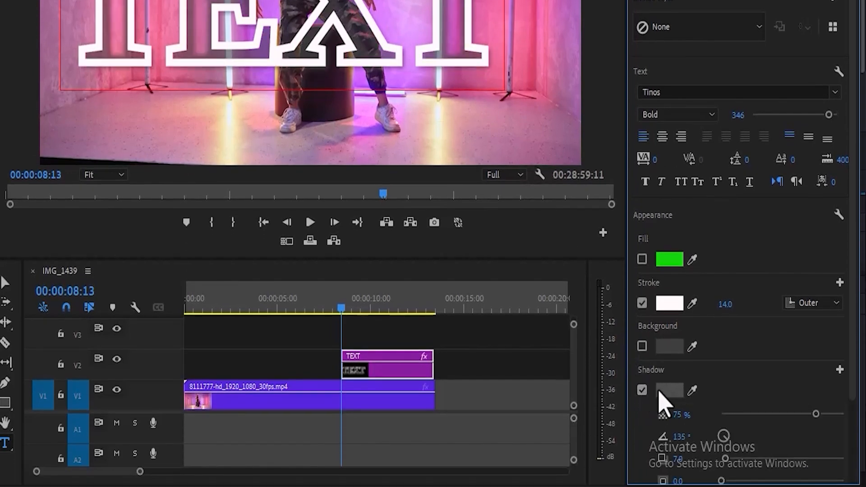
left_click(669, 390)
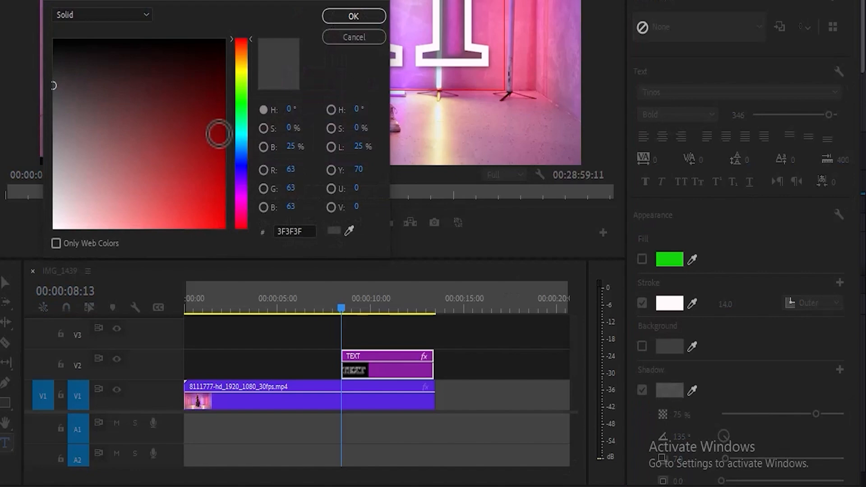
left_click(356, 17)
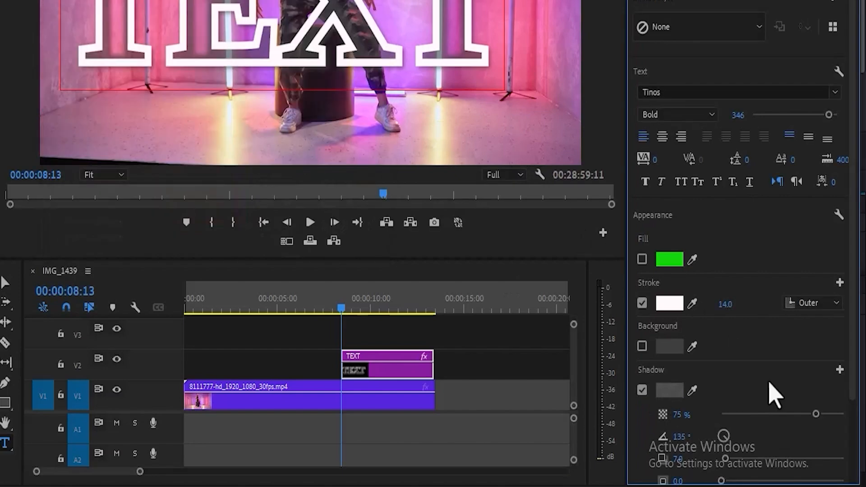
left_click_drag(820, 416, 846, 416)
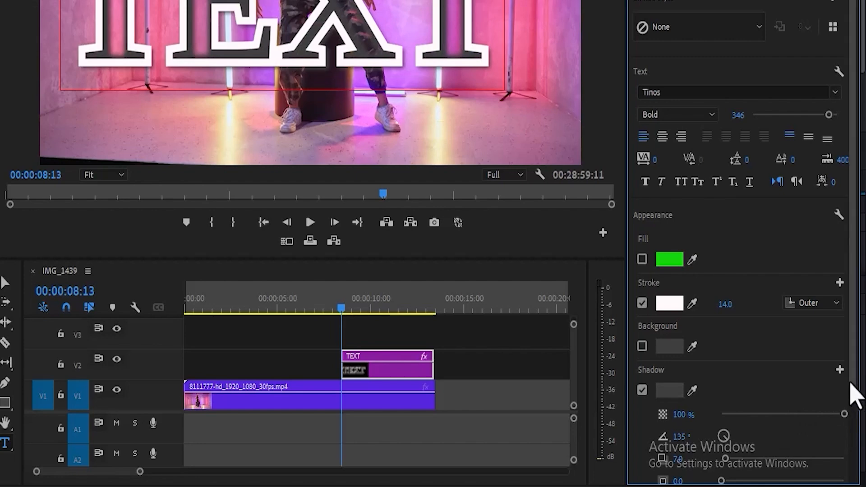
Drag the Classic Lower Third template in at about 3 seconds and Basic Title after TEXT.
scroll(854, 395, "up", 3)
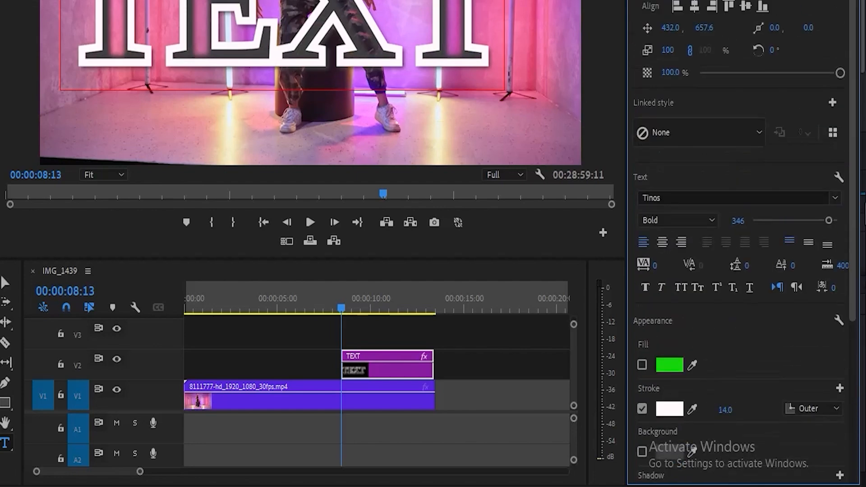
left_click(457, 368)
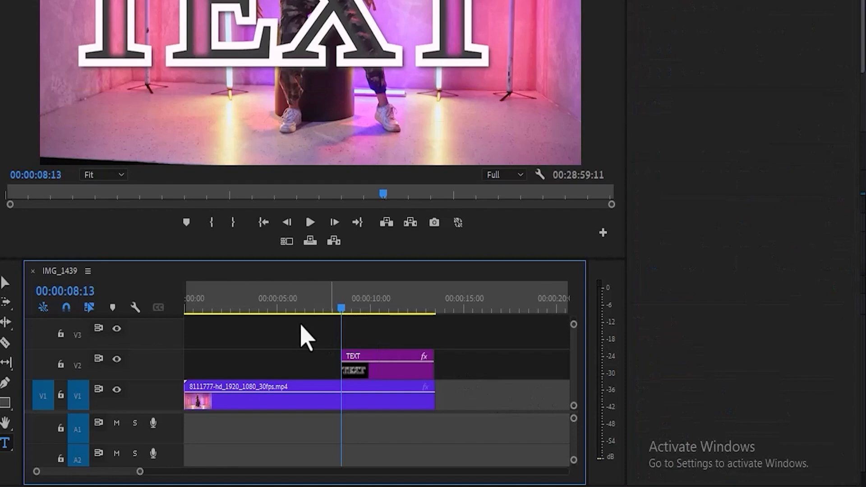
left_click(258, 308)
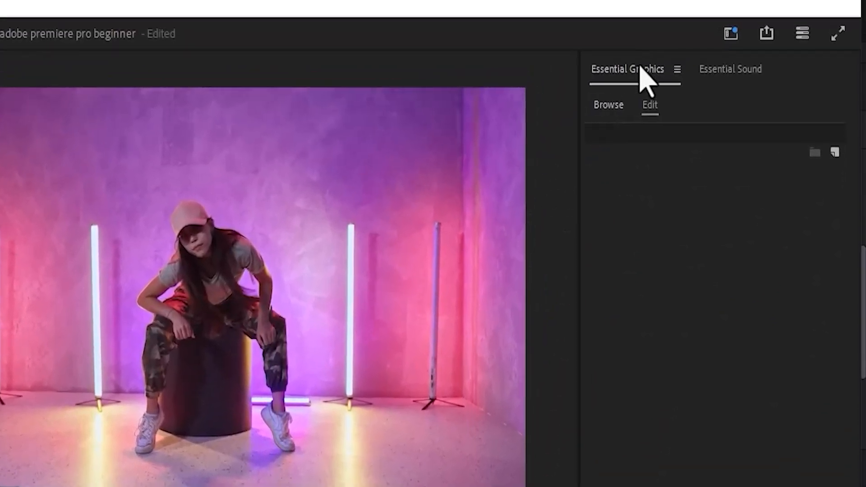
left_click(610, 105)
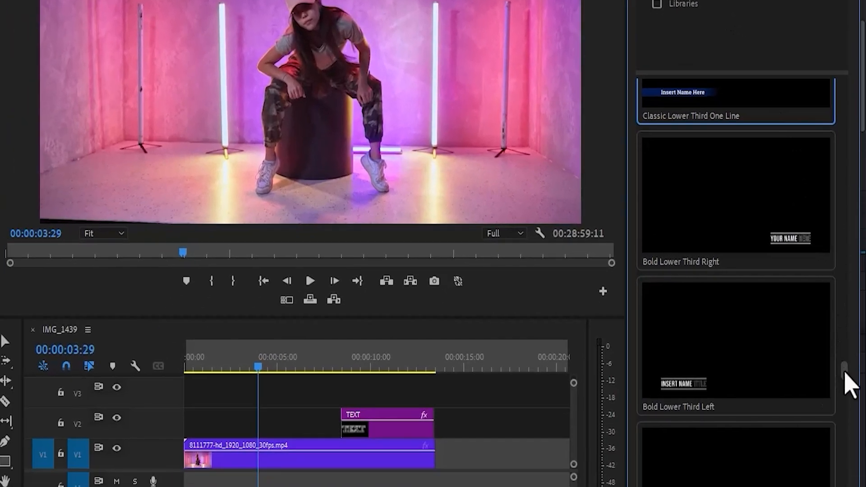
mouse_move(846, 374)
left_mouse_down()
mouse_move(845, 358)
mouse_move(846, 367)
left_mouse_up()
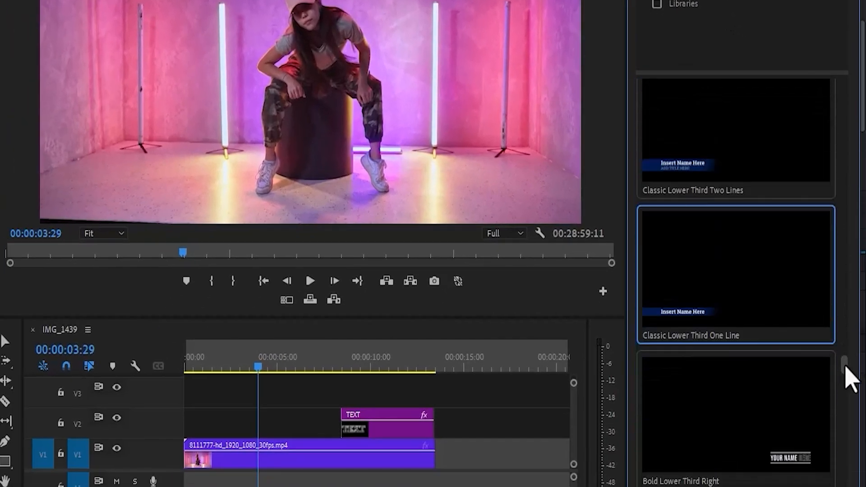
left_click_drag(716, 300, 223, 415)
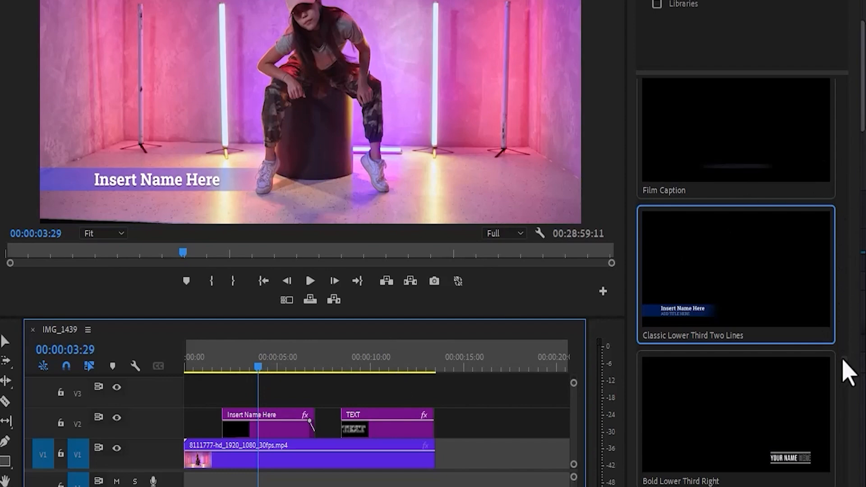
left_click_drag(850, 378, 851, 479)
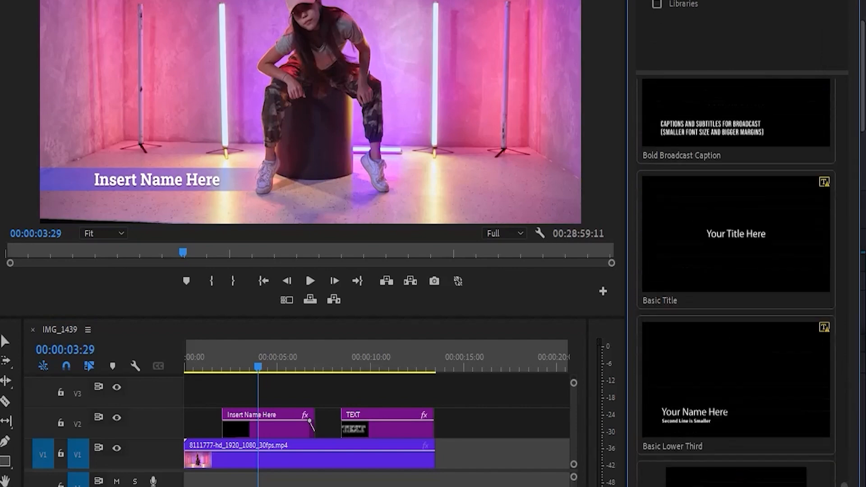
left_click_drag(735, 318, 434, 424)
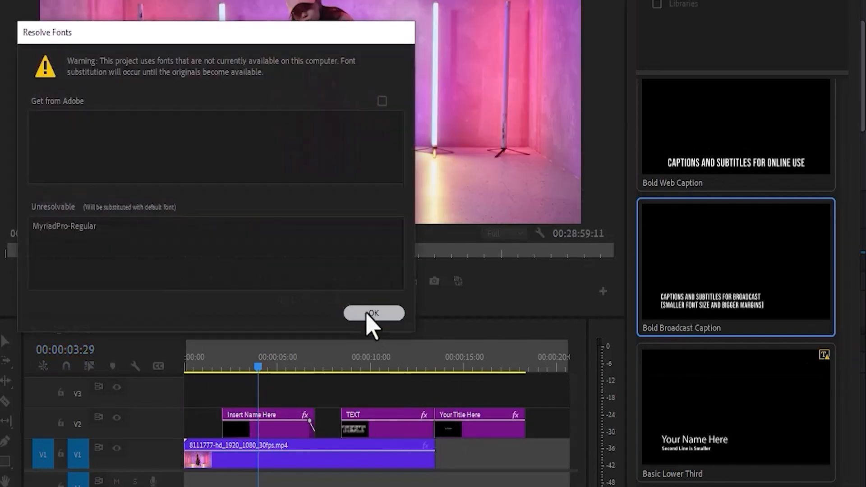
Dismiss the missing-fonts warning and replace the lower-third placeholder with the dancer's name in capitals.
left_click(365, 311)
left_click(220, 367)
key("space")
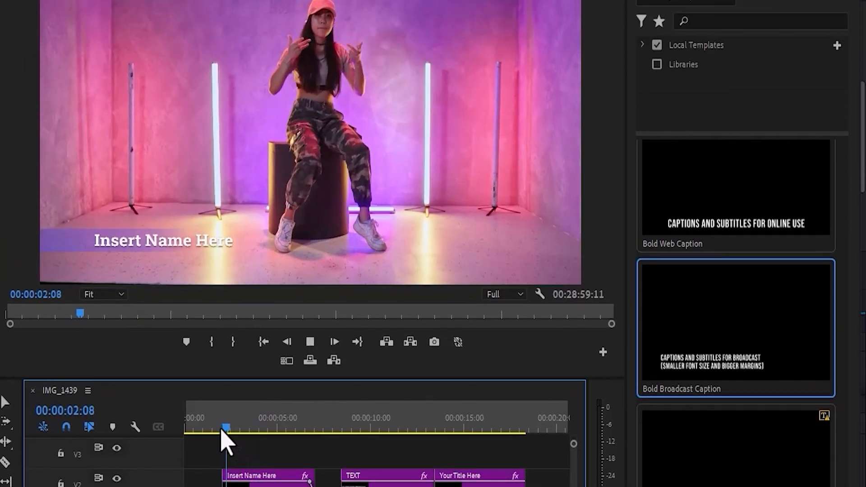
key("space")
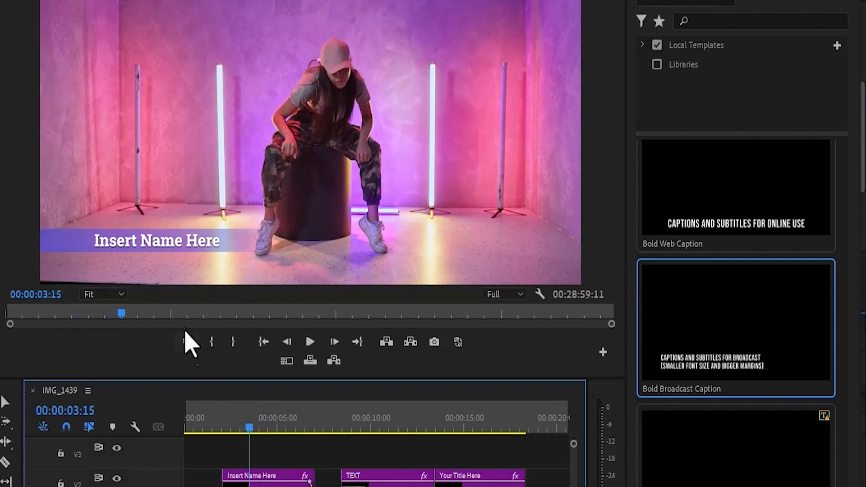
double_click(166, 242)
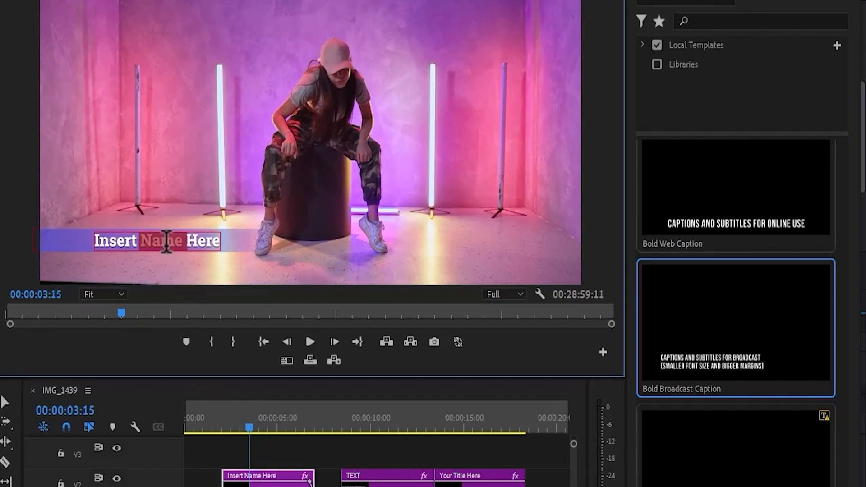
key("ctrl+a")
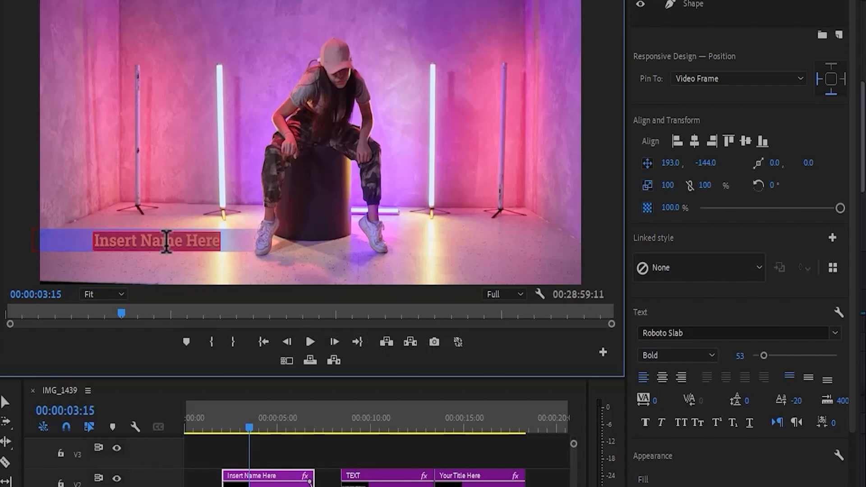
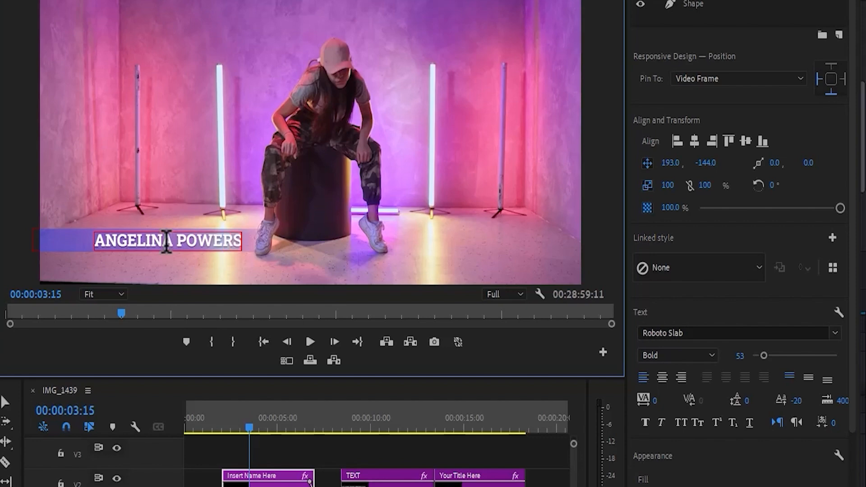
left_click(296, 471)
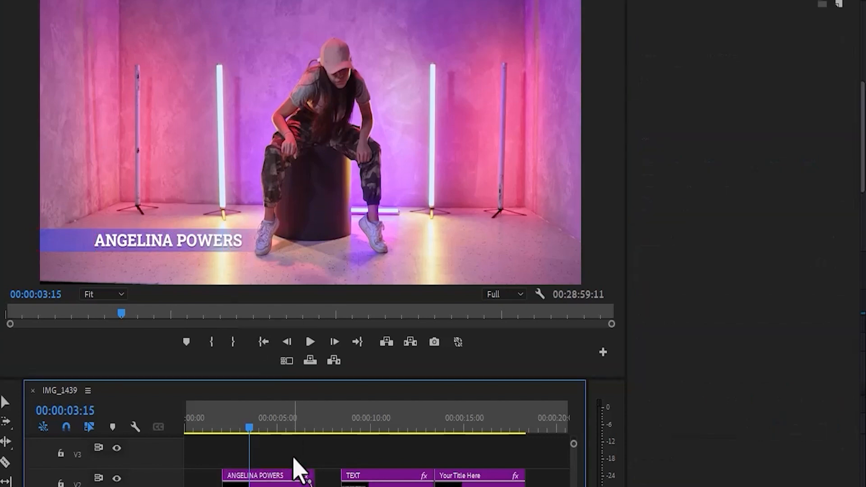
Replay the edited lower third and reopen its graphic for editing.
left_click(216, 428)
key("space")
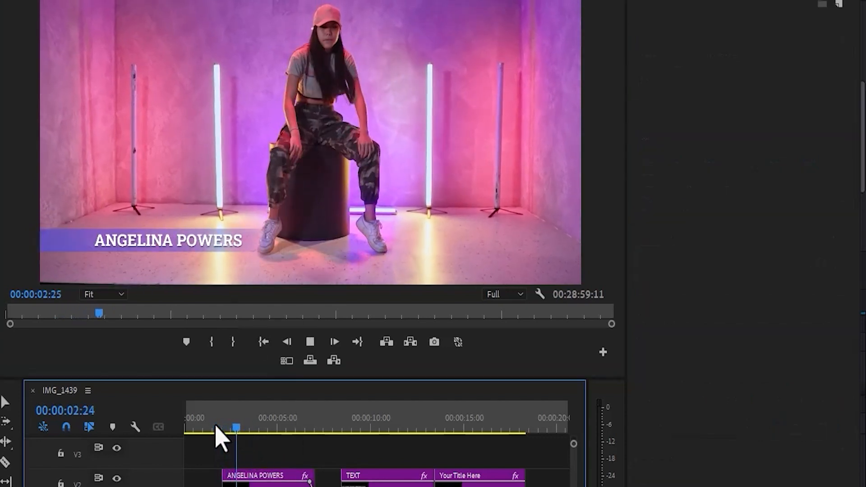
key("space")
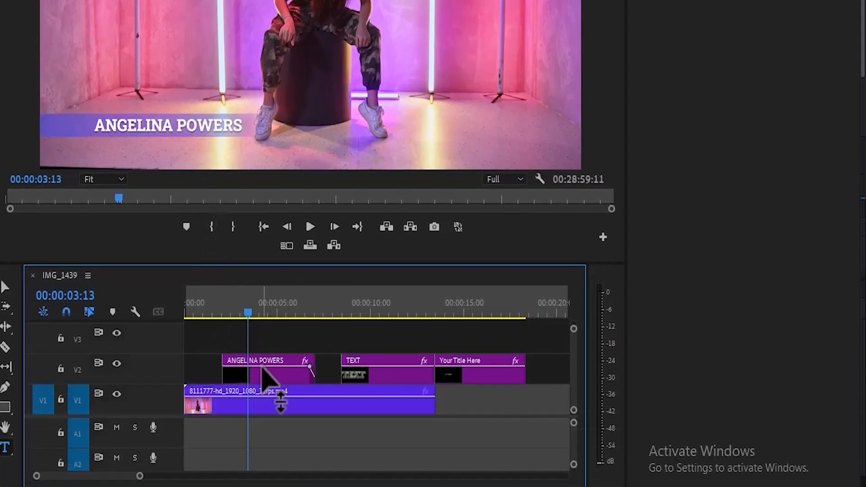
left_click(264, 376)
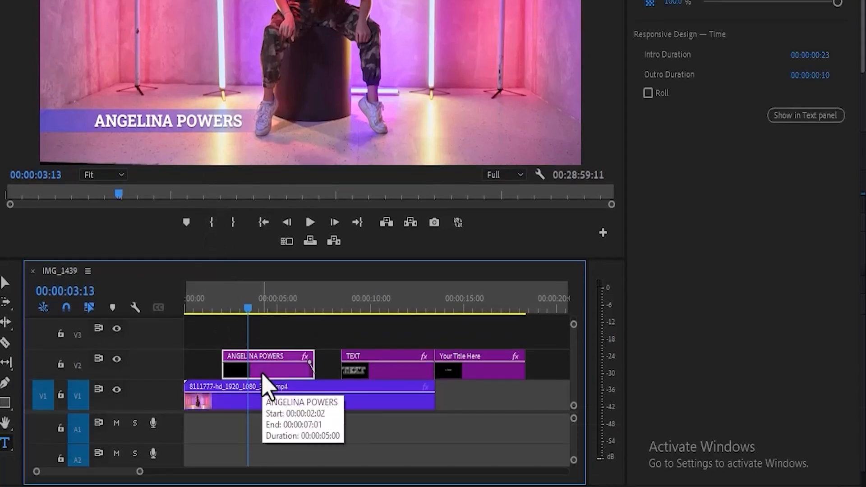
double_click(270, 377)
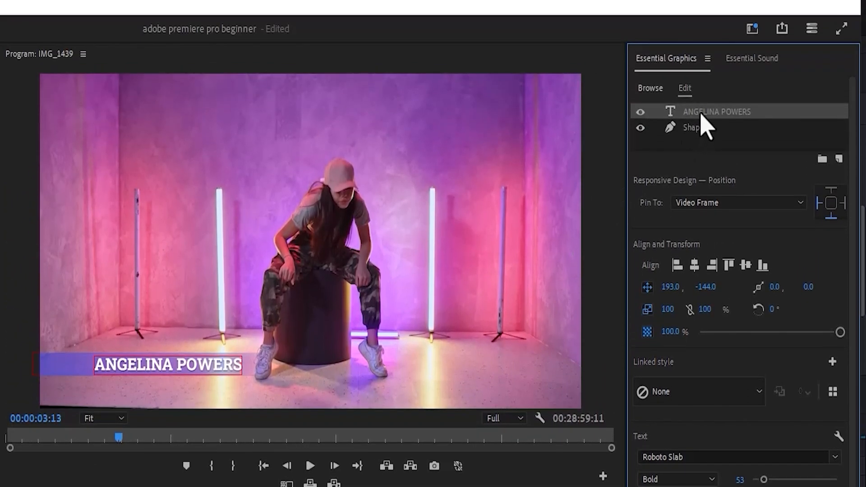
Retype the surname in the name layer and select it for recolouring.
left_click(698, 127)
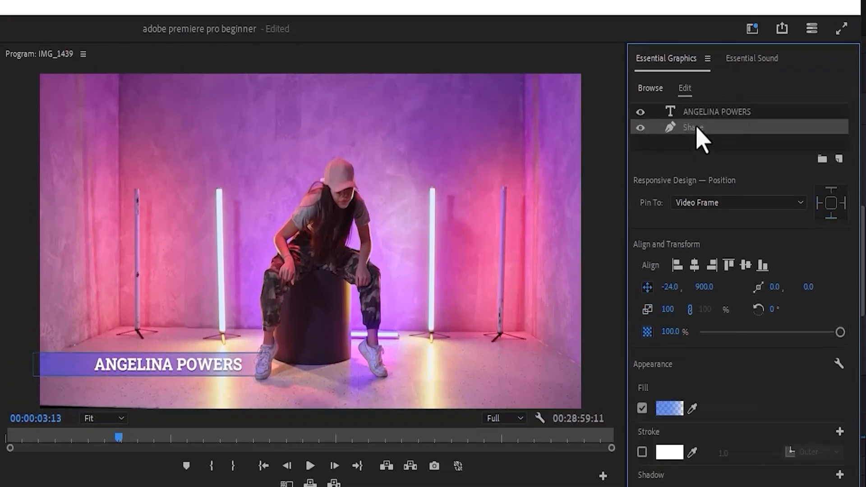
left_click(700, 112)
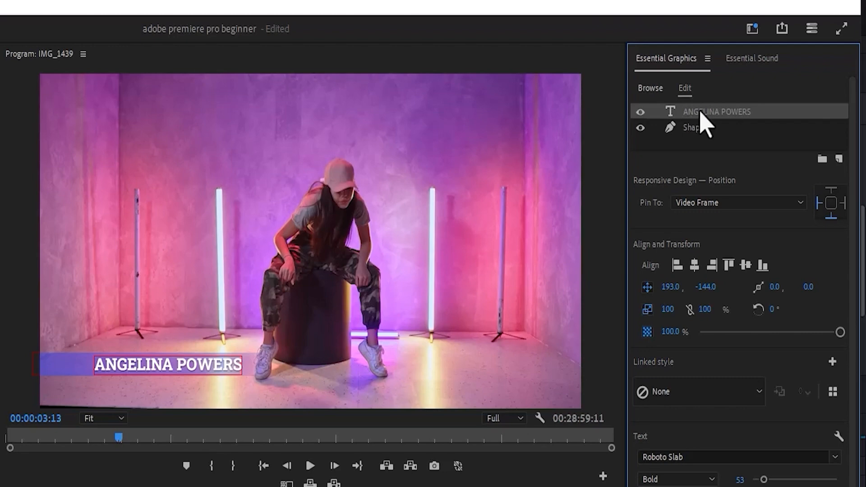
left_click(221, 364)
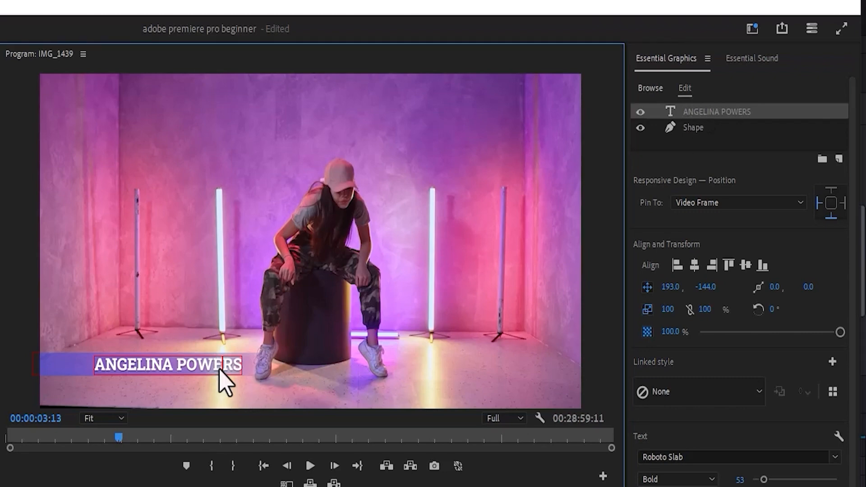
double_click(220, 364)
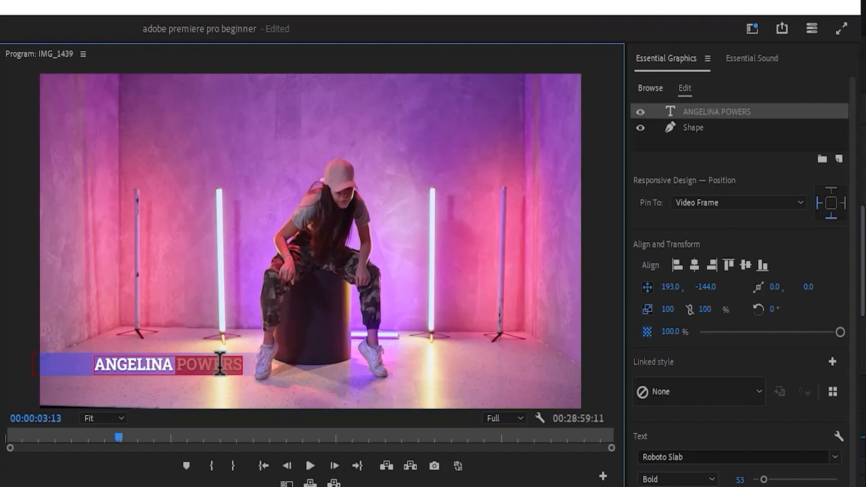
type("JOHN")
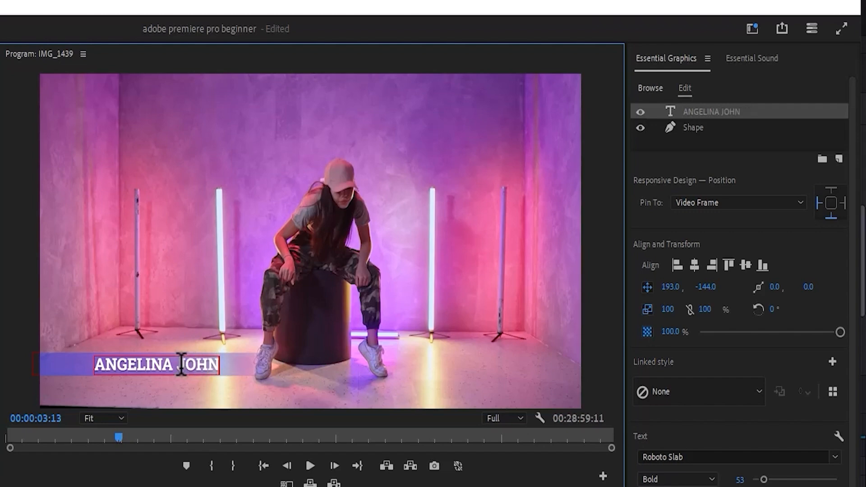
left_click_drag(179, 365, 219, 365)
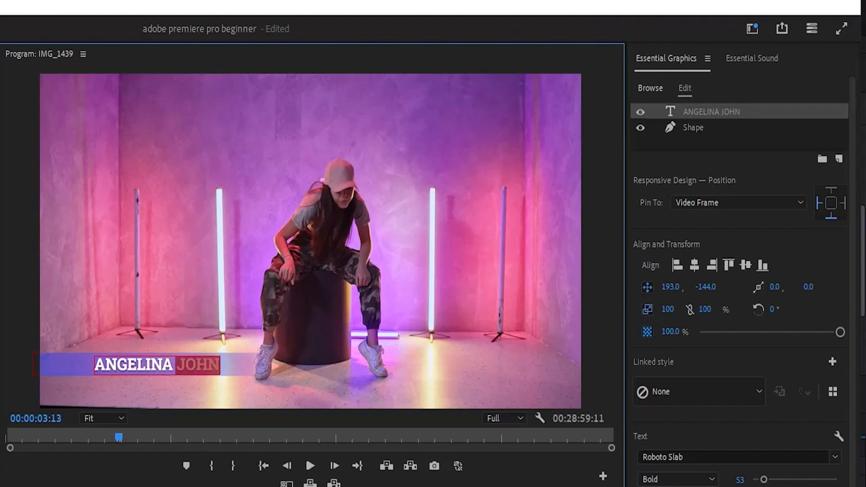
left_click(655, 486)
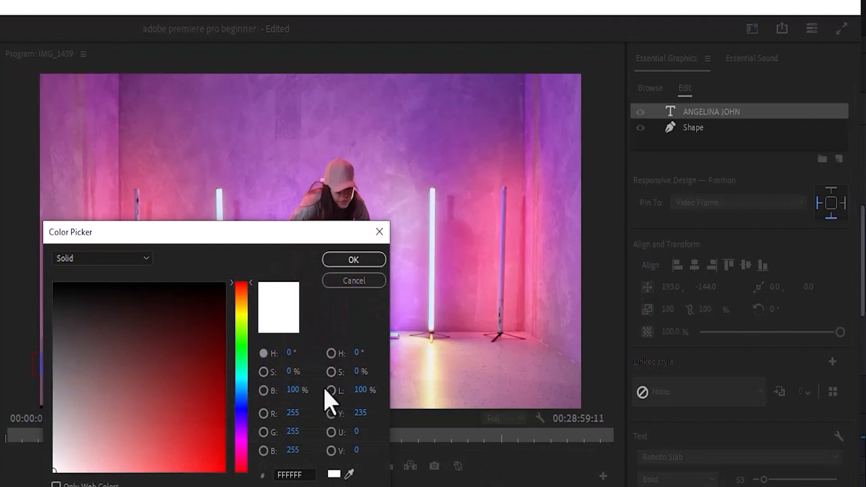
left_click(214, 390)
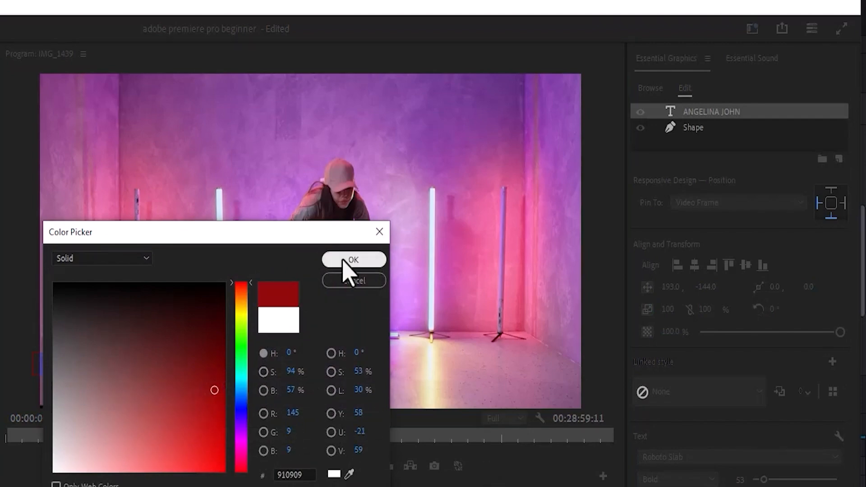
left_click(350, 261)
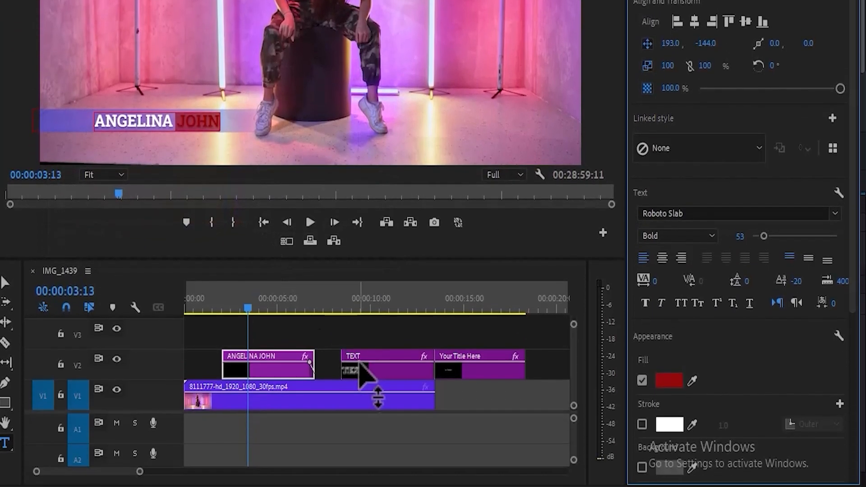
left_click(363, 375)
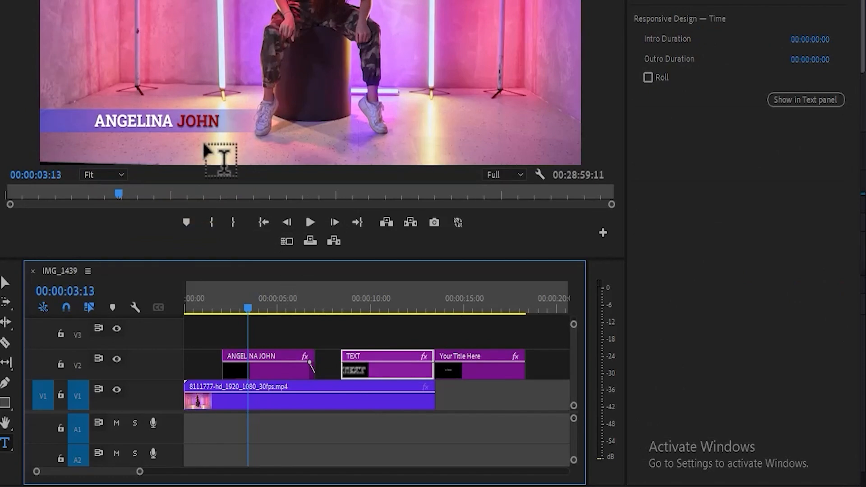
left_click(269, 372)
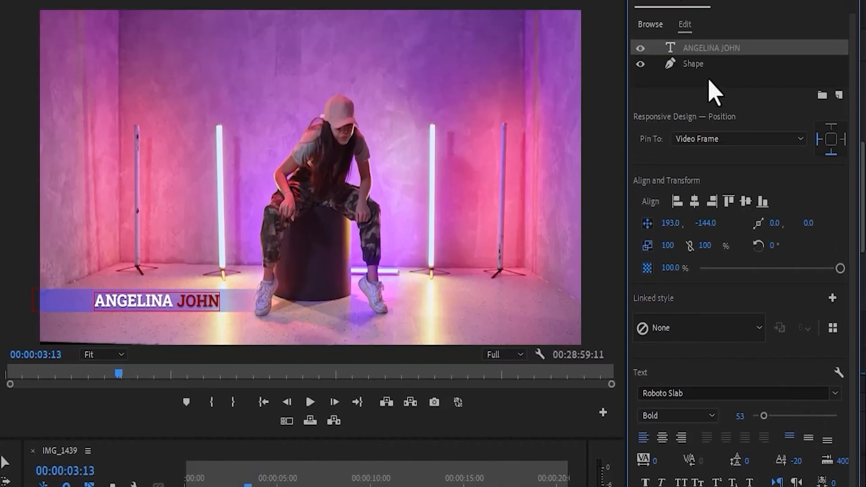
Set the left stop of the name bar's gradient fill to red D90014.
left_click(708, 128)
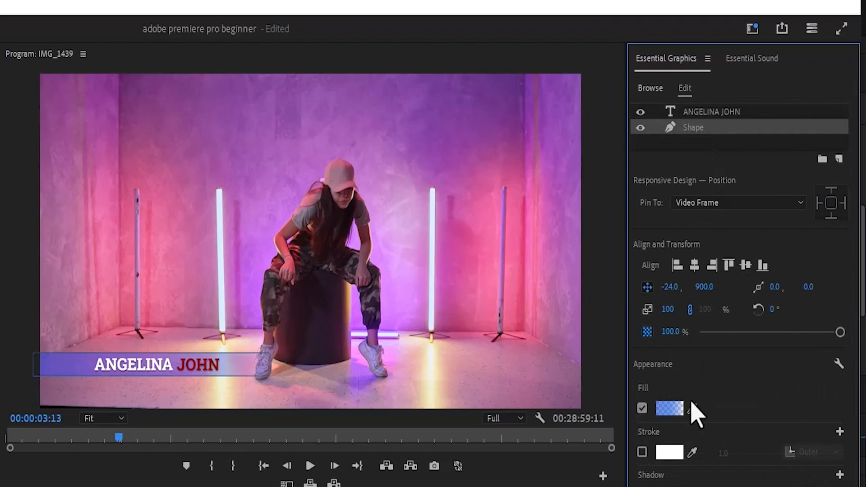
left_click(669, 409)
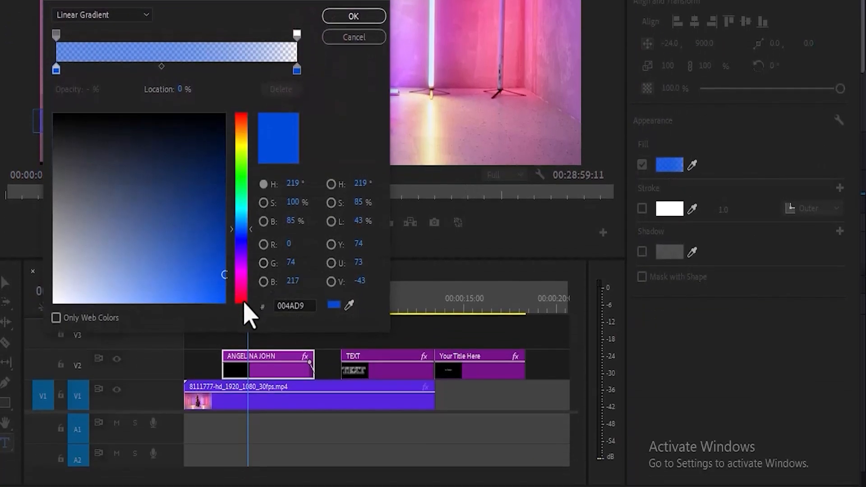
left_click(243, 302)
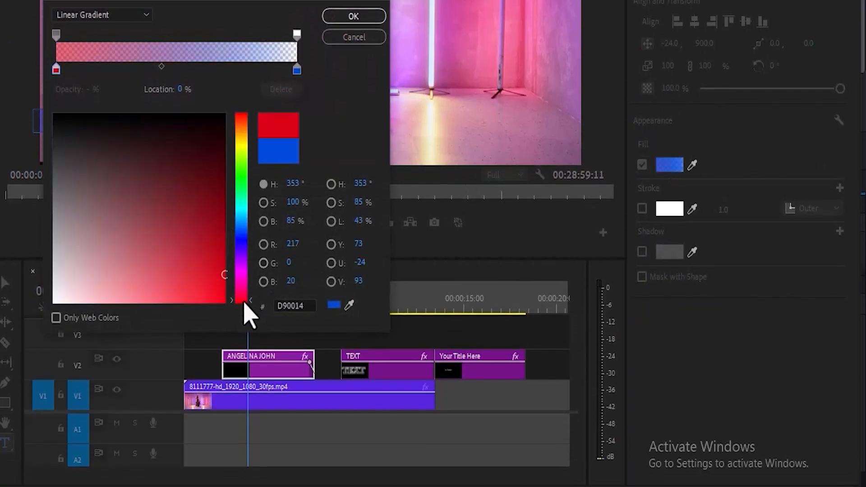
left_click(348, 17)
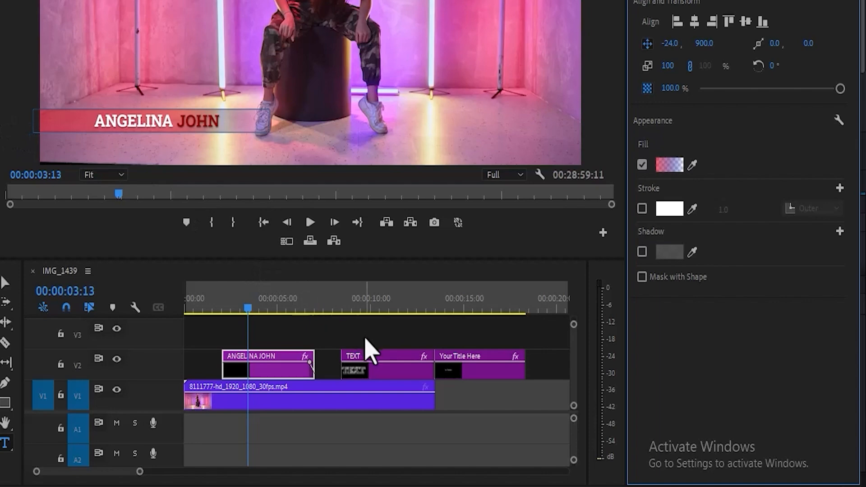
left_click(375, 361)
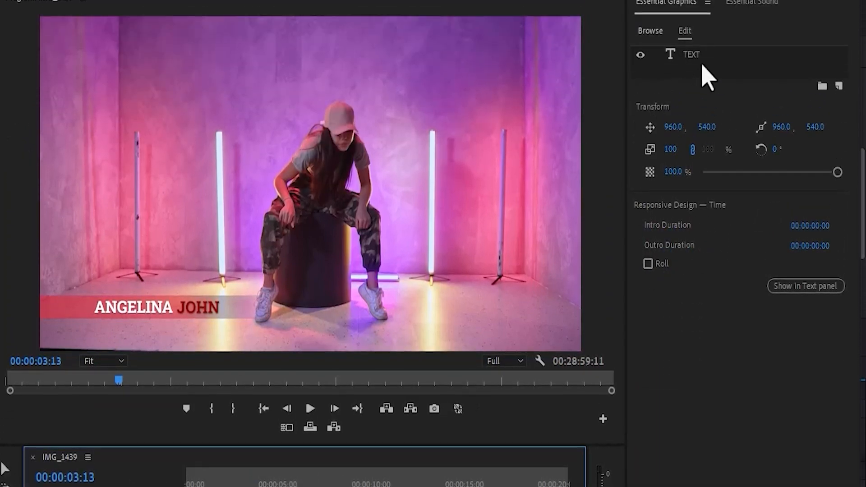
Preview the TEXT title at 00:00:11:00, then move the playhead to 00:00:15:15.
left_click(702, 113)
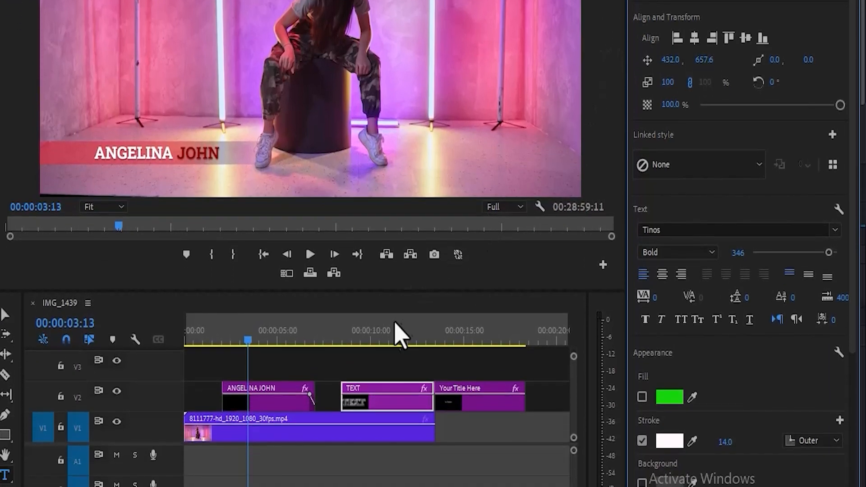
left_click(390, 298)
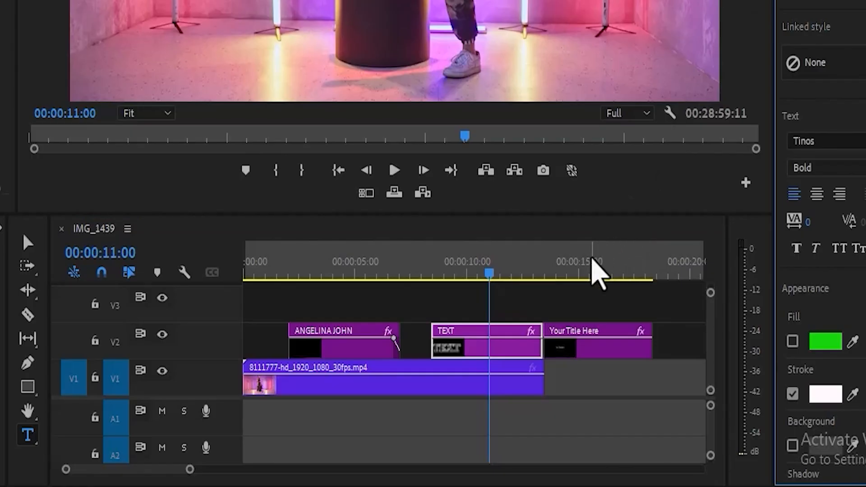
left_click(592, 262)
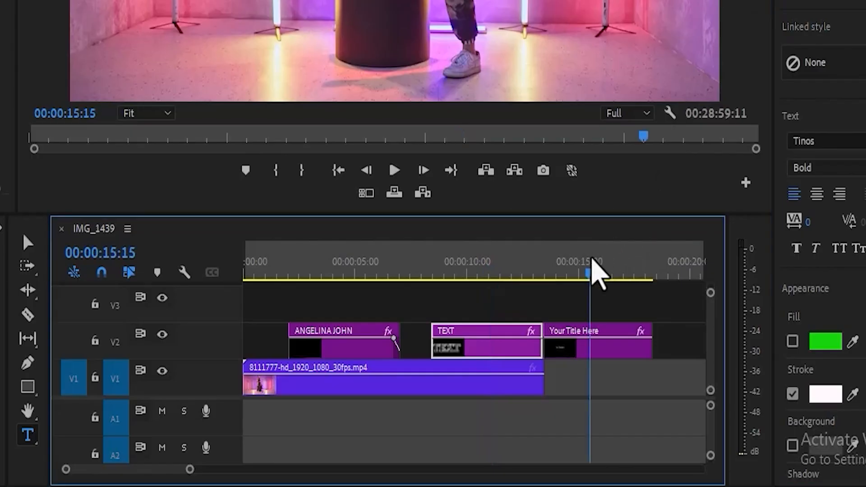
Move the V1 dance clip to start at 00:00:05:23, beneath the Your Title Here clip.
left_click(586, 350)
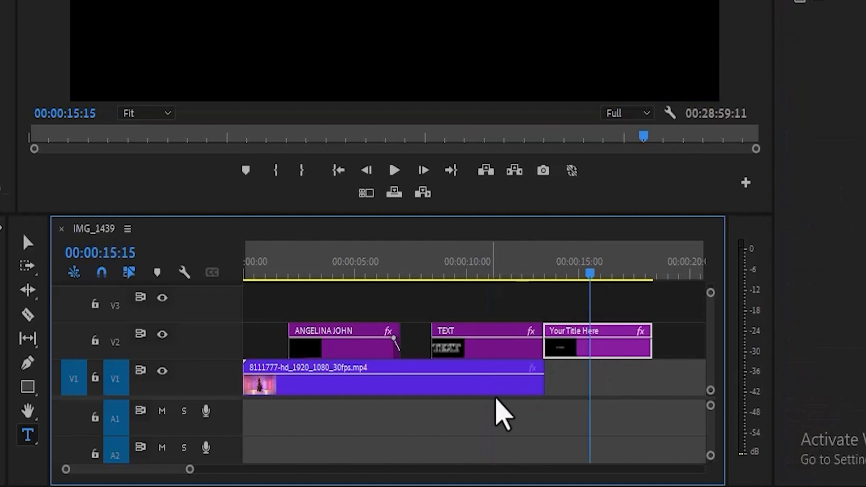
left_click_drag(466, 387, 594, 387)
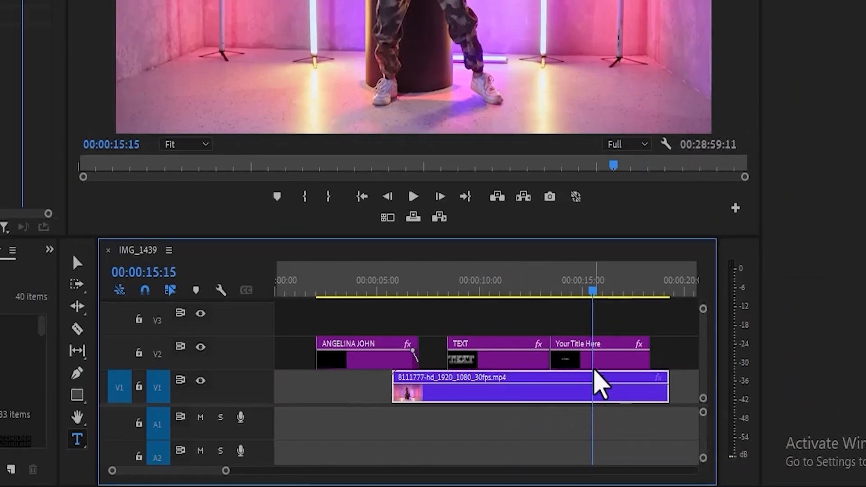
left_click(591, 346)
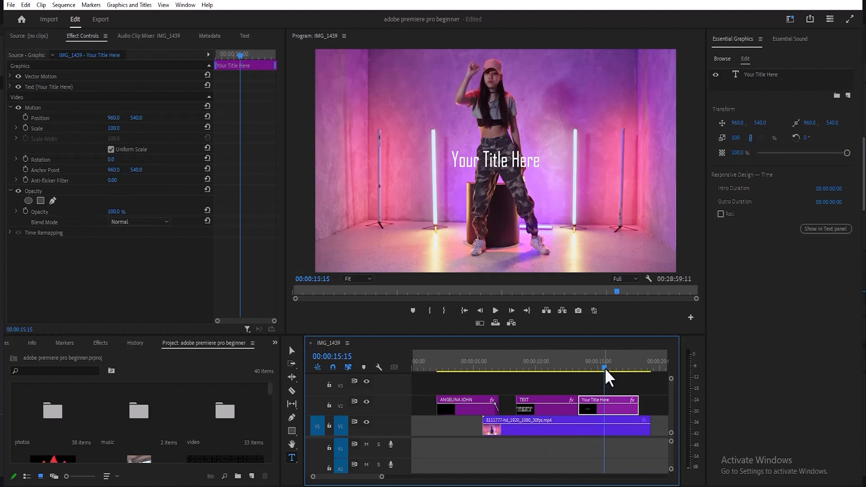
mouse_move(606, 370)
left_mouse_down()
mouse_move(588, 367)
mouse_move(598, 367)
left_mouse_up()
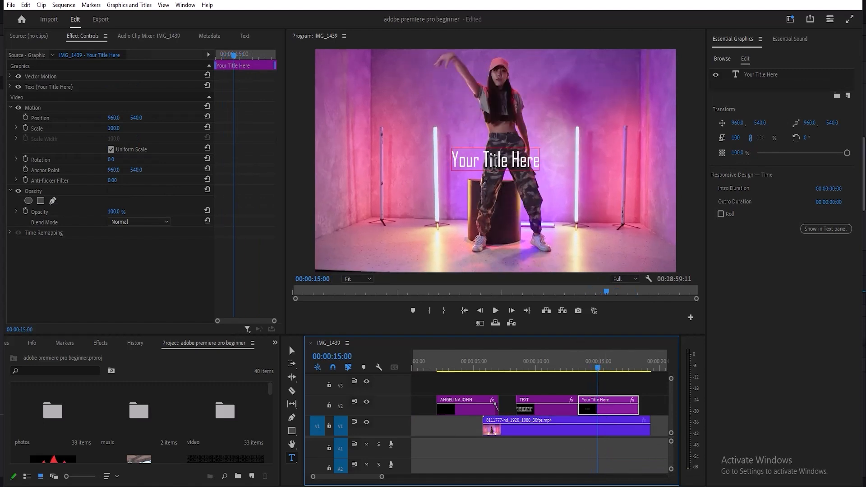
Overwrite the 'Your Title Here' placeholder text with 'ADD TEXT'.
double_click(492, 155)
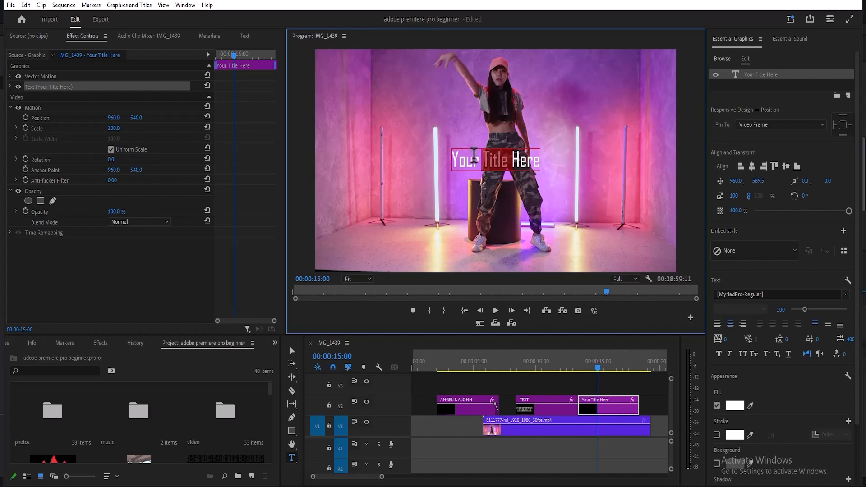
double_click(474, 155)
key("ctrl+a")
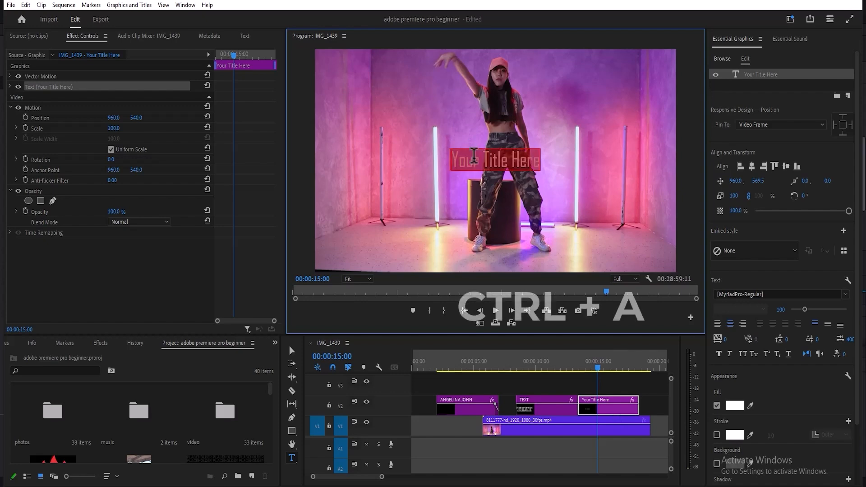
type("AD")
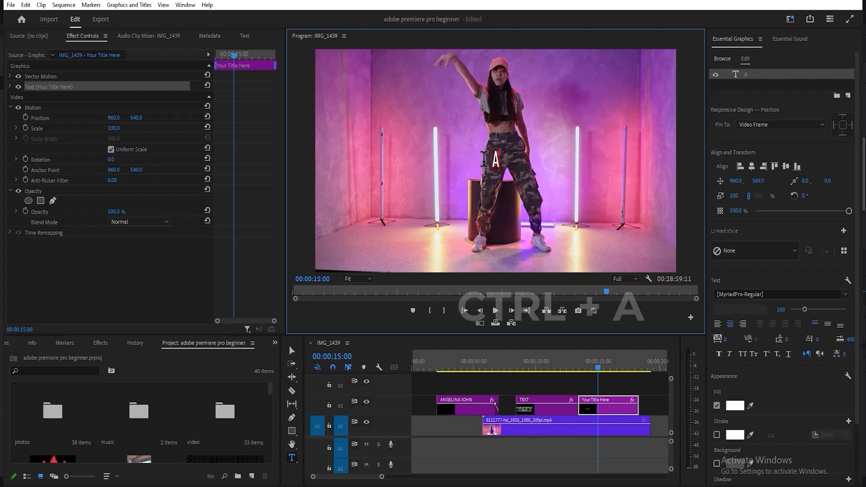
type("D TEXT")
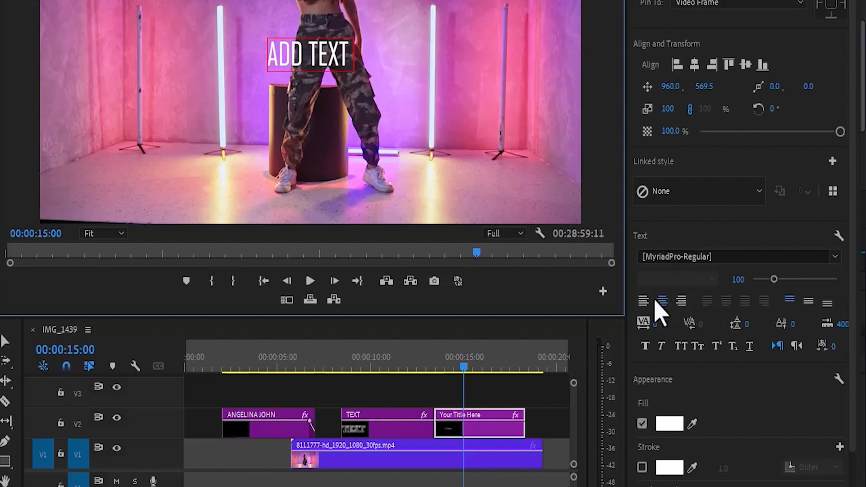
Right-align the ADD TEXT title, turn on Faux Bold and Faux Italic, and leave opacity at 100%.
left_click(647, 299)
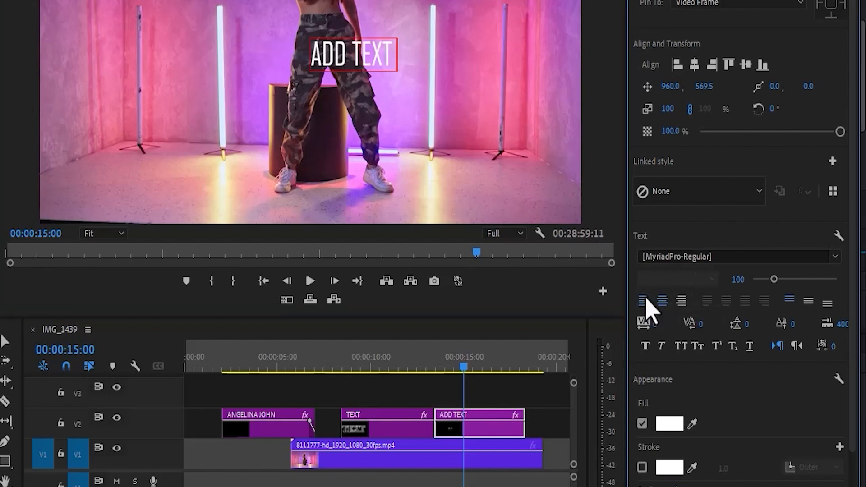
left_click(681, 301)
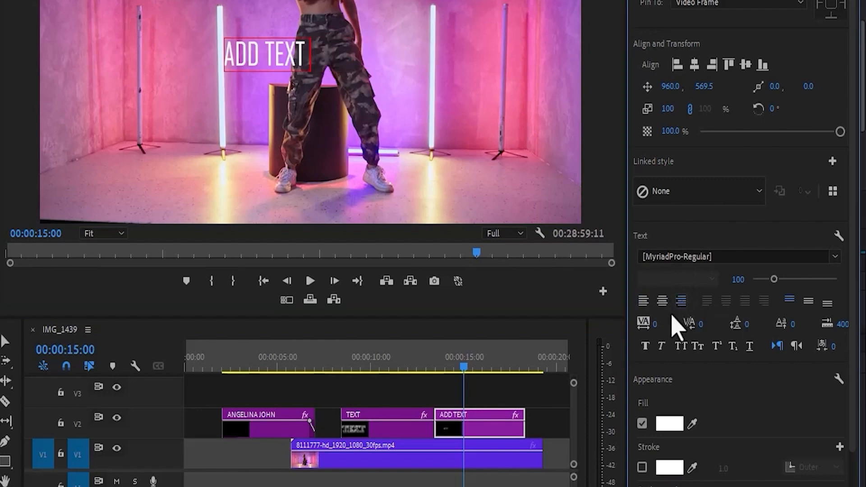
left_click(645, 348)
left_click(662, 347)
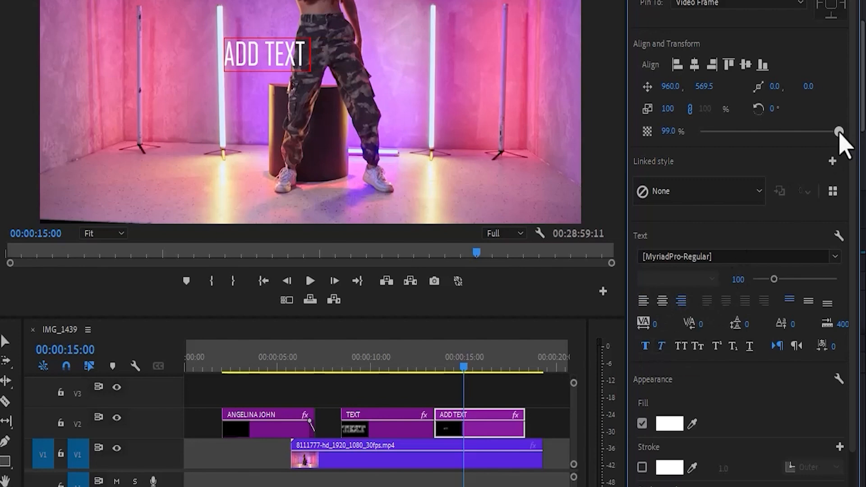
left_click_drag(814, 131, 779, 139)
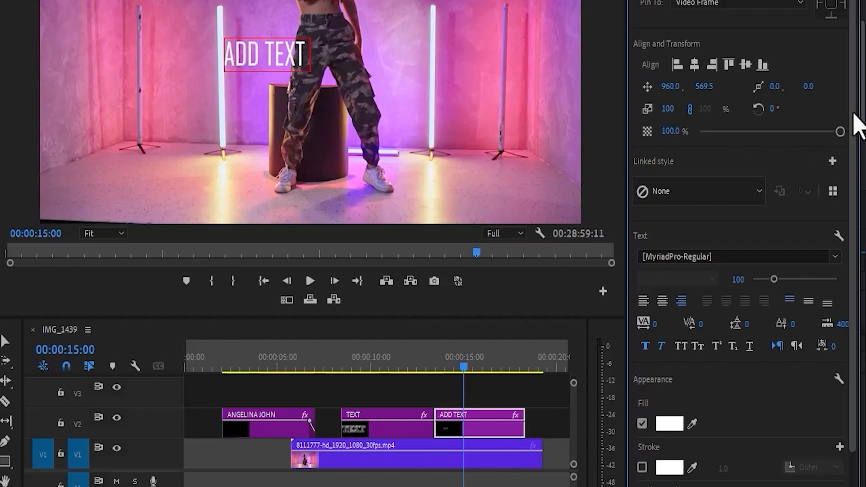
left_click_drag(855, 116, 852, 247)
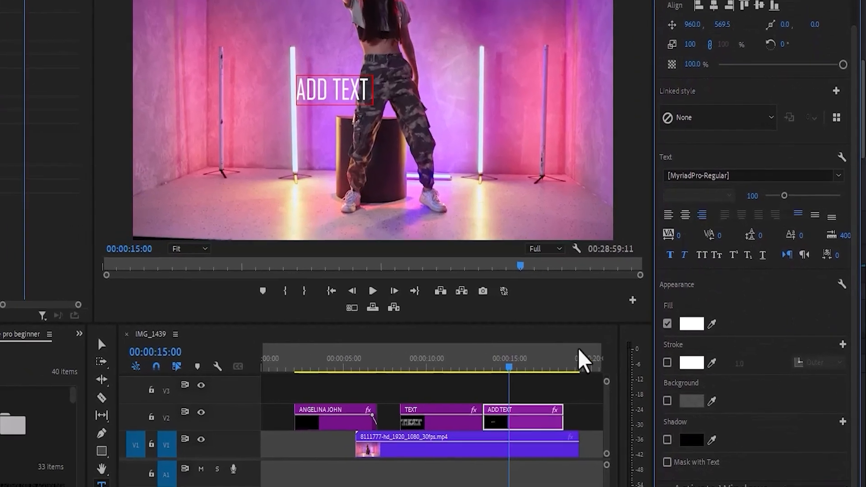